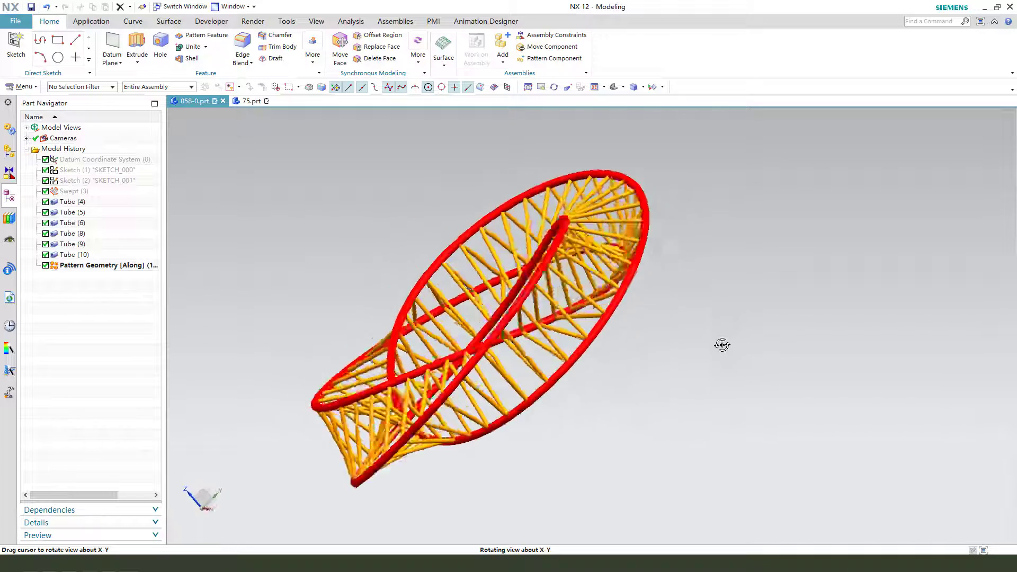
Switch from the finished model to the 75.prt part
middle_click_drag(722, 345, 764, 352)
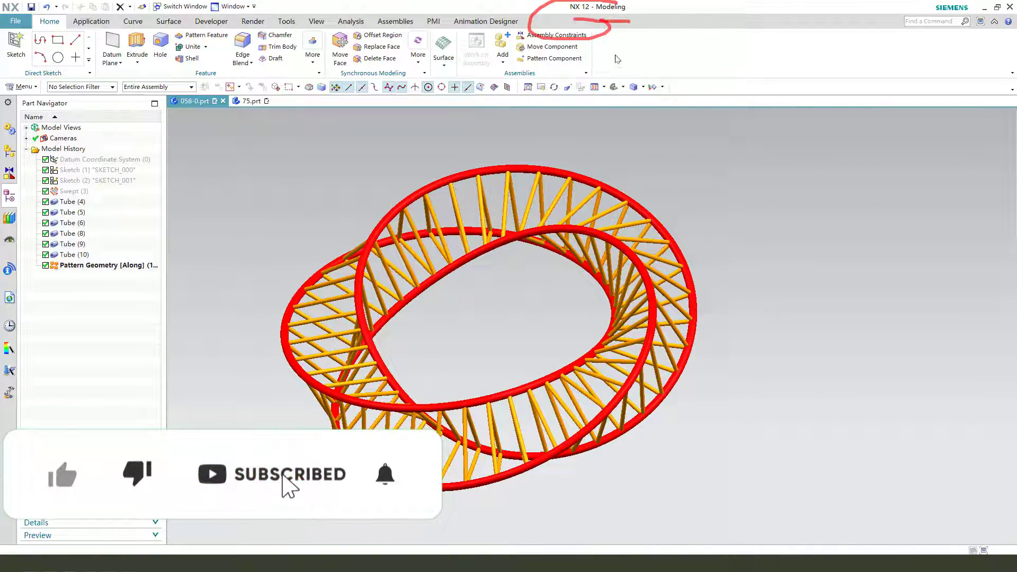
mouse_move(726, 261)
middle_mouse_down()
mouse_move(758, 257)
mouse_move(726, 265)
mouse_move(738, 275)
mouse_move(717, 268)
mouse_move(749, 256)
mouse_move(754, 244)
mouse_move(729, 261)
mouse_move(793, 277)
mouse_move(826, 272)
mouse_move(713, 321)
mouse_move(747, 302)
mouse_move(486, 295)
mouse_move(509, 312)
mouse_move(492, 297)
middle_mouse_up()
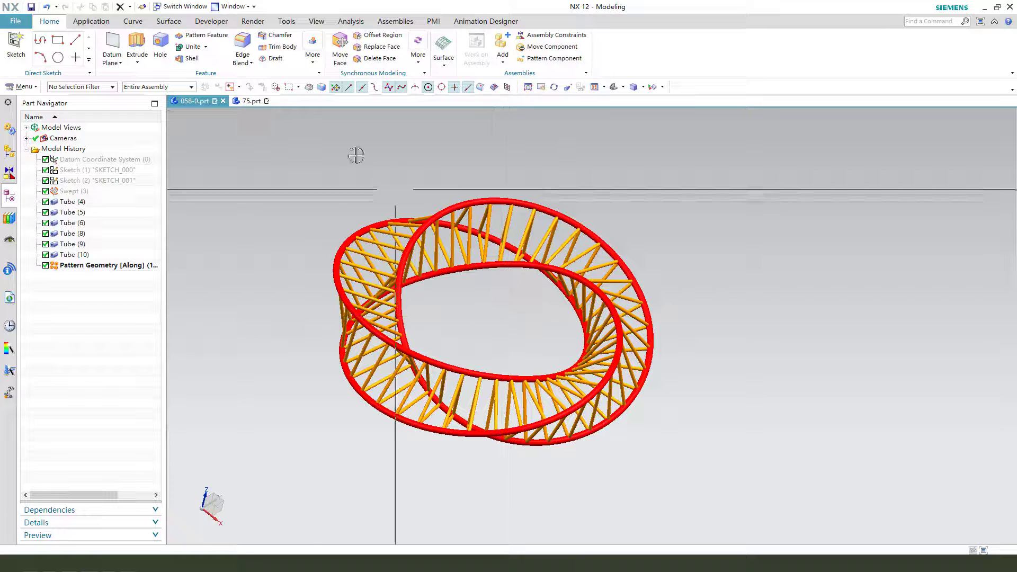
left_click(249, 101)
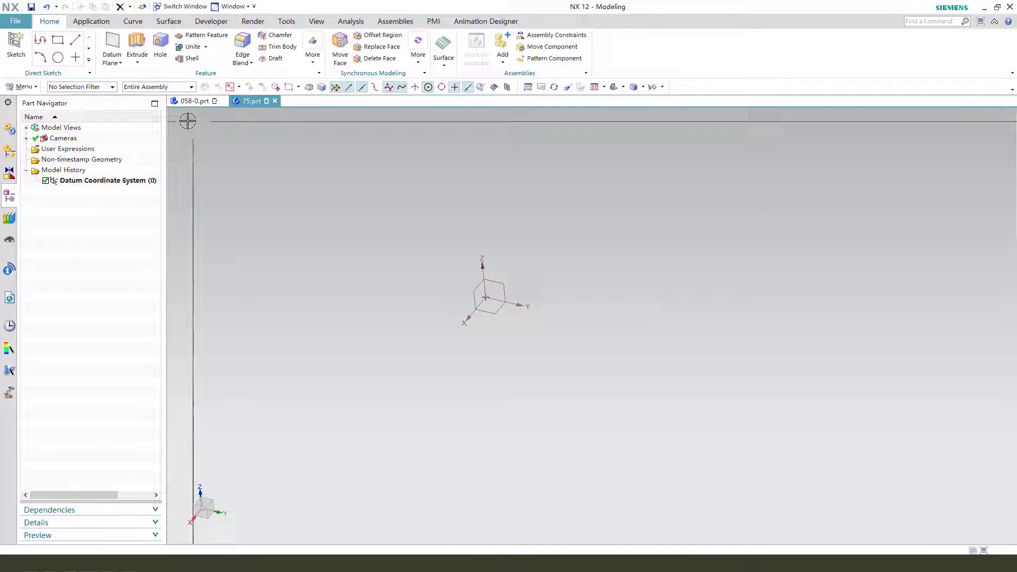
middle_click_drag(409, 331, 480, 321, "shift")
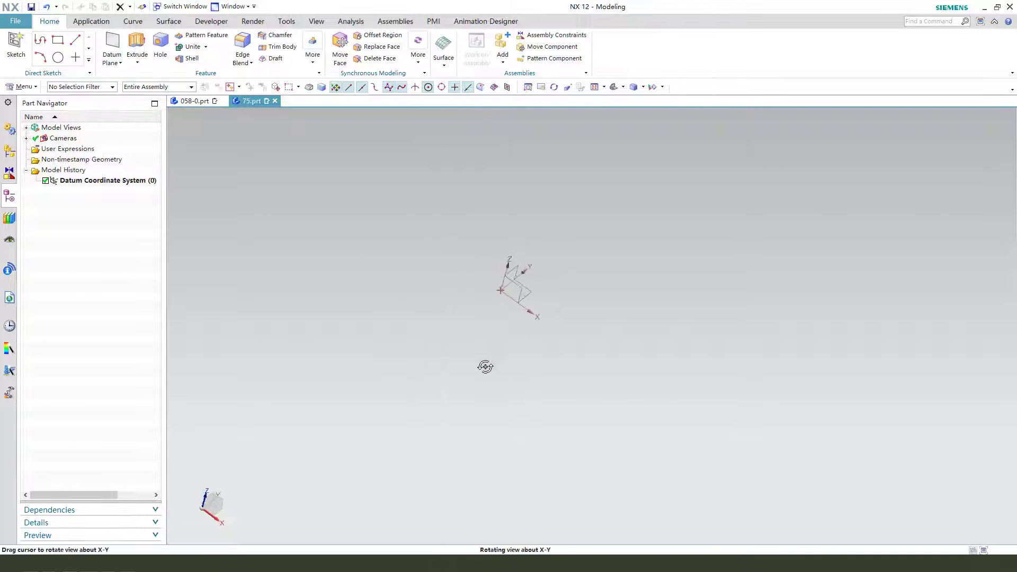
middle_click_drag(448, 377, 495, 356)
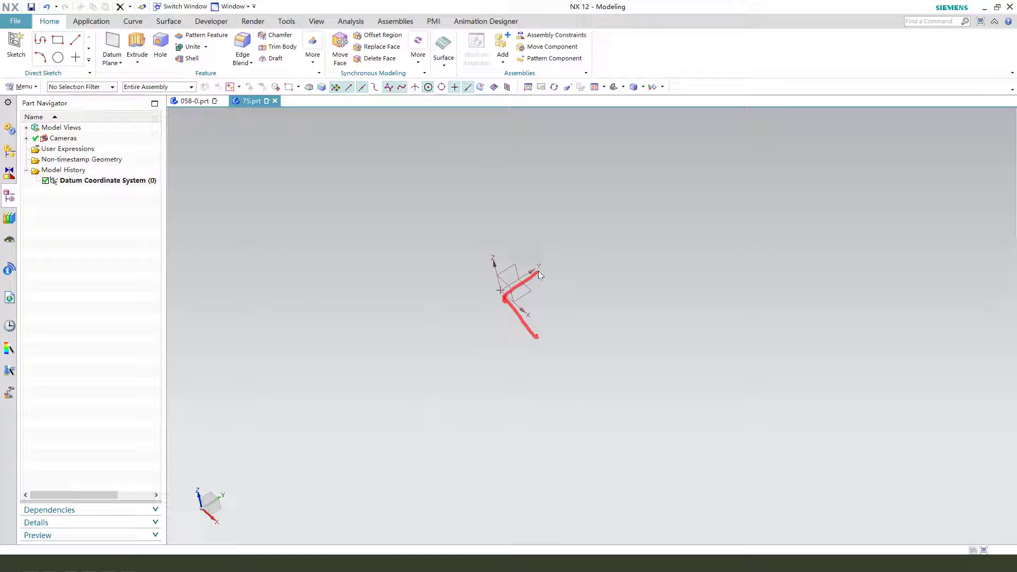
Sketch a 60 mm diameter circle on the XY plane, centred at the origin
left_click(142, 52)
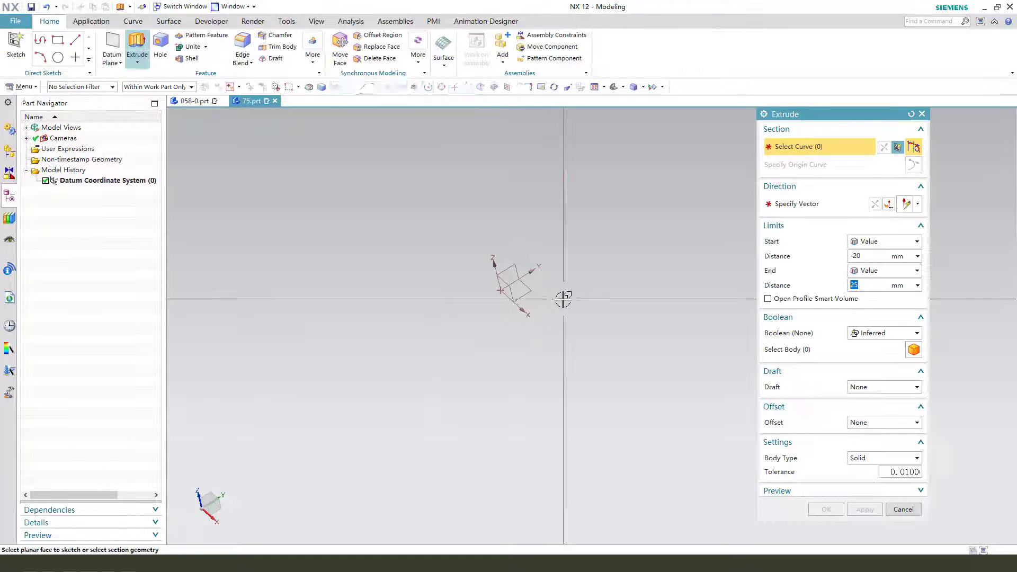
left_click(538, 288)
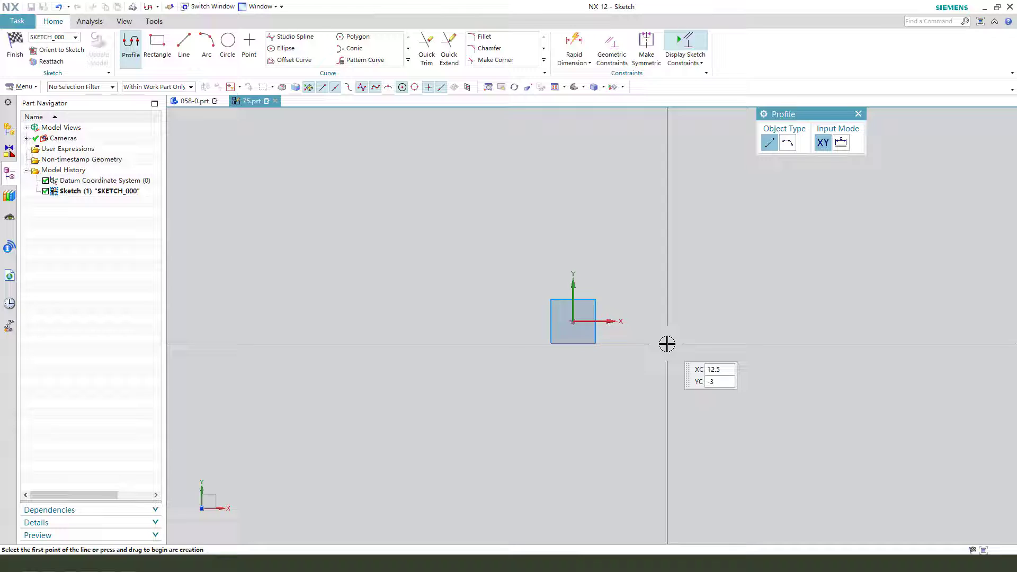
left_click(229, 45)
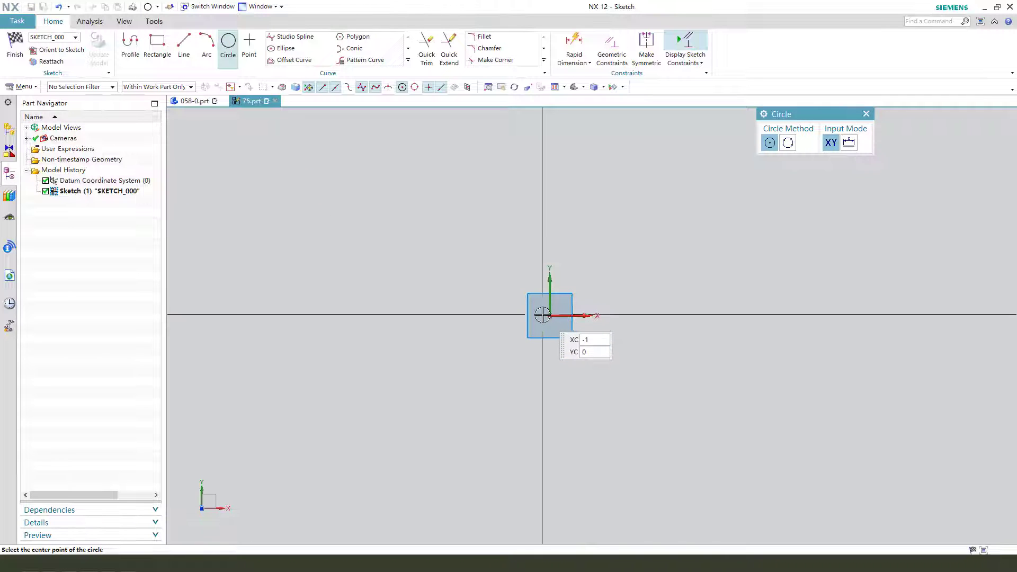
left_click(550, 316)
left_click(606, 271)
key("Escape")
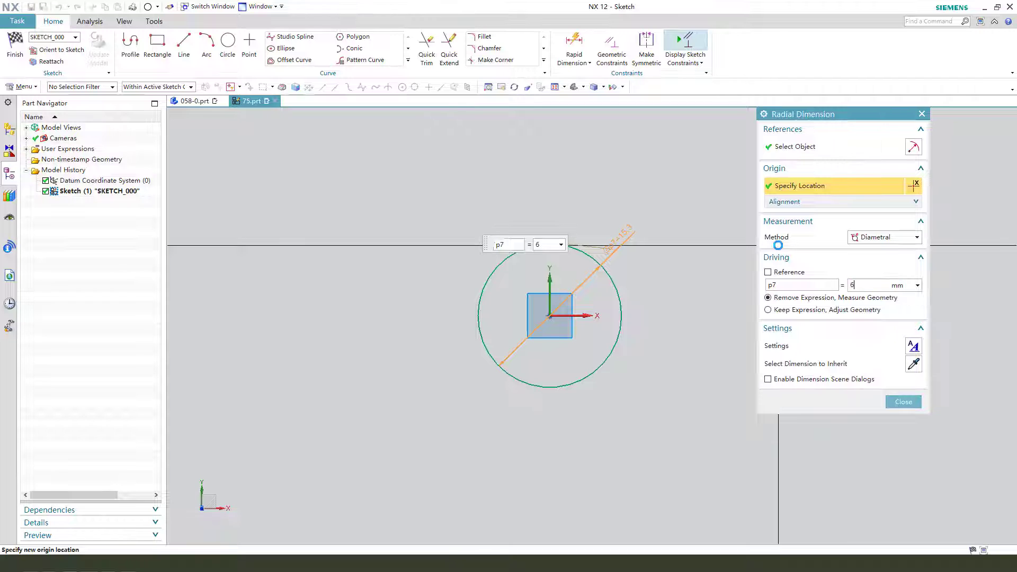
key("Return")
middle_click(365, 337)
scroll(378, 338, "down", 3)
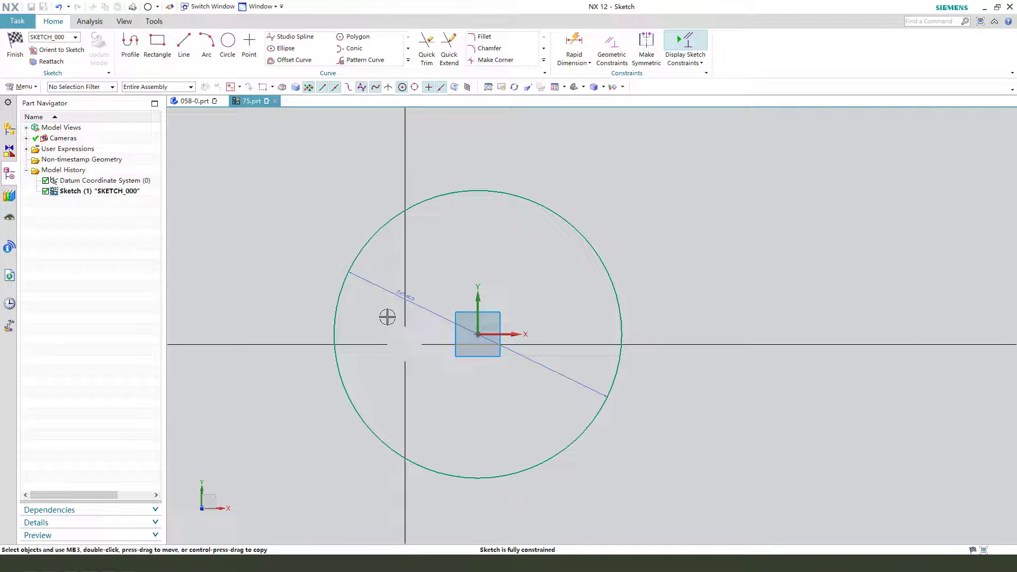
Finish the circle sketch and cancel the extrusion while keeping the sketch
left_click(14, 45)
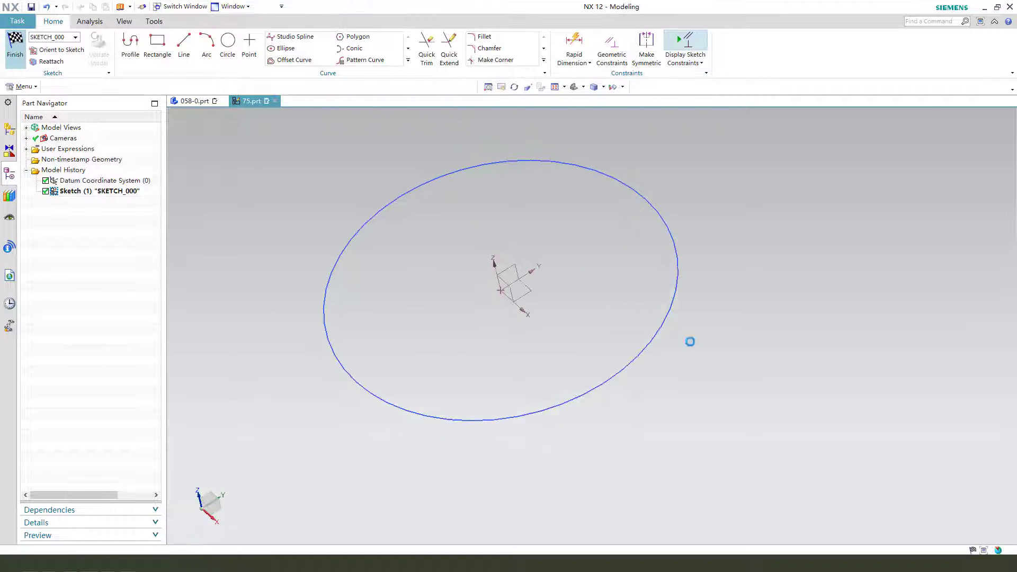
key("x")
left_click(910, 509)
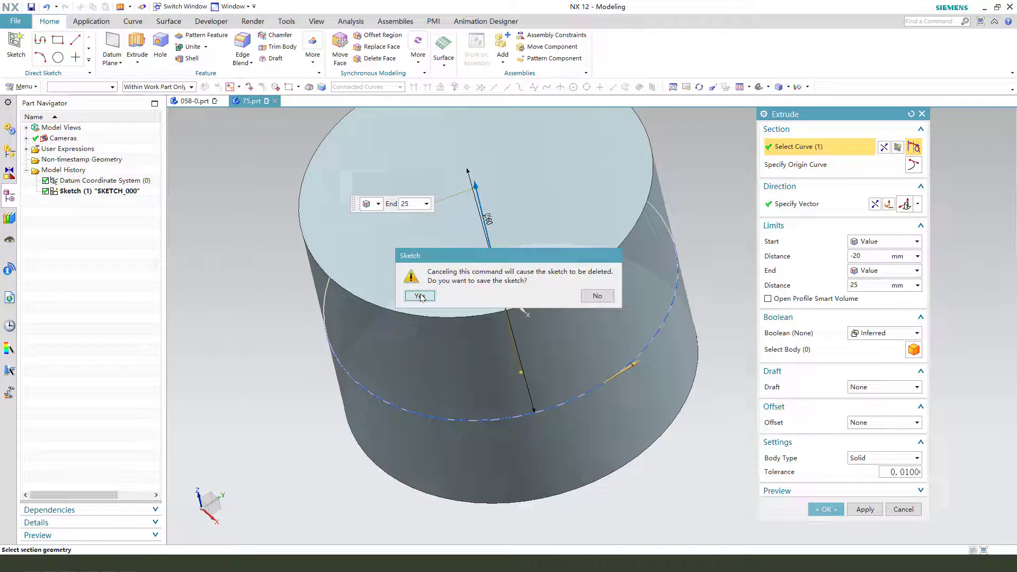
left_click(420, 296)
Start a new sketch on the XZ plane of the datum coordinate system
mouse_move(474, 320)
middle_mouse_down()
mouse_move(470, 331)
mouse_move(498, 309)
mouse_move(498, 321)
middle_mouse_up()
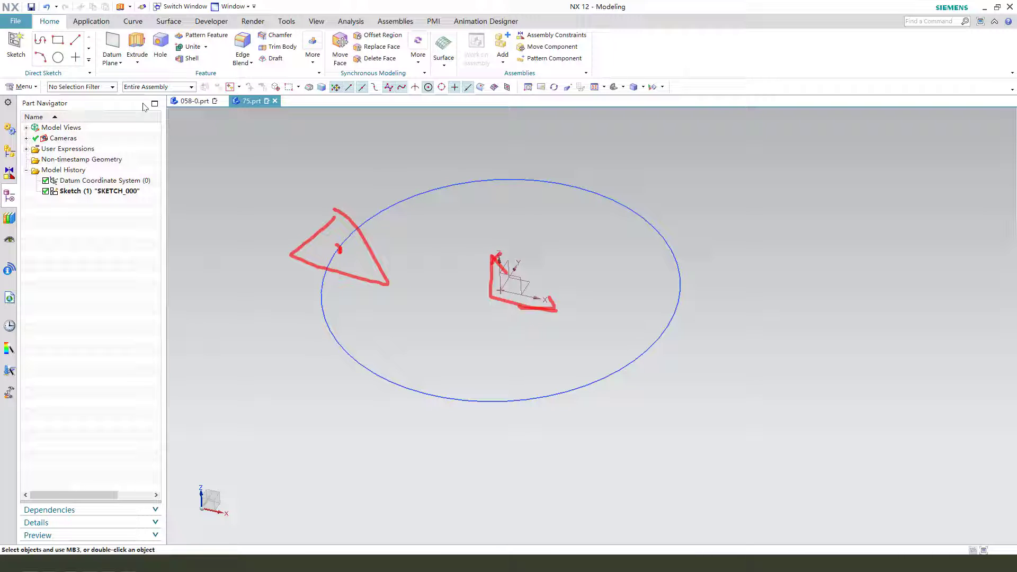
left_click(138, 47)
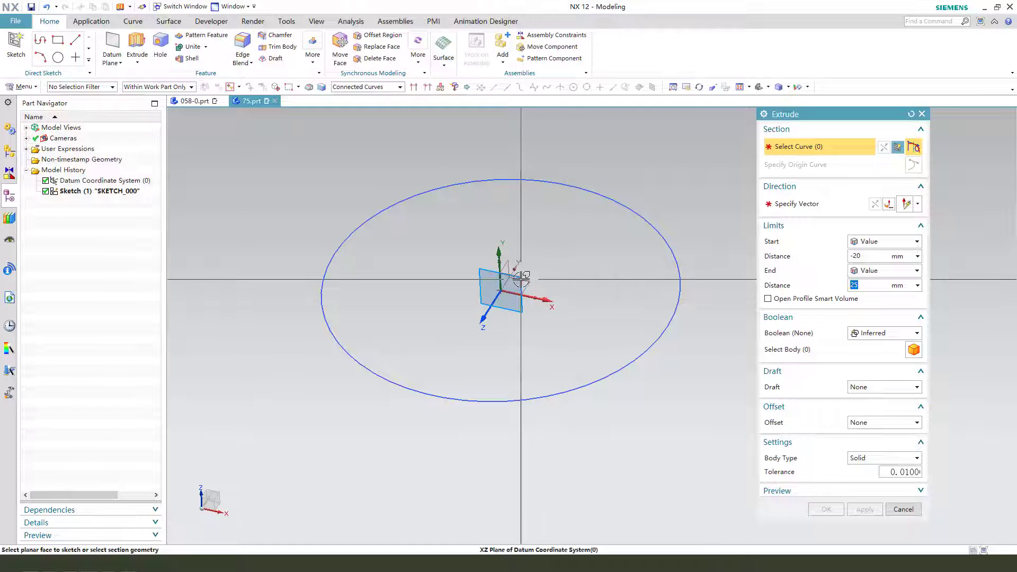
left_click(521, 279)
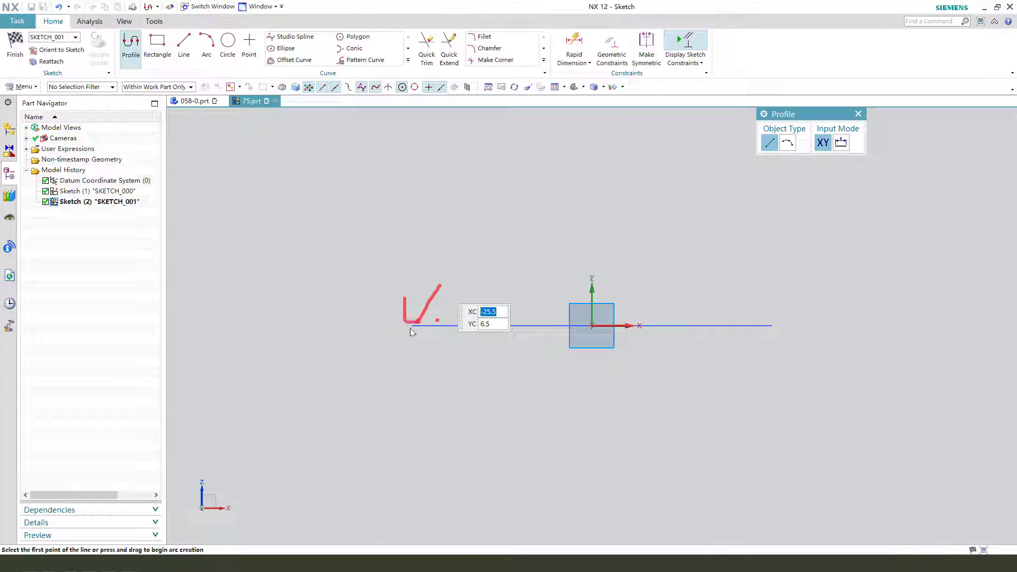
Create an intersection point where the circle crosses the sketch plane on the negative X side, using the alternate solution
left_click(407, 61)
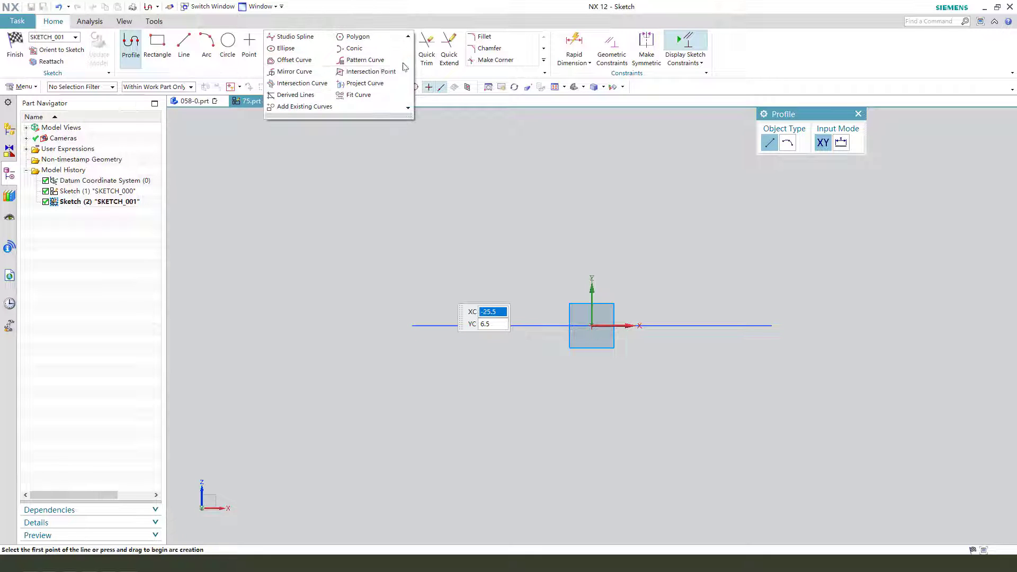
left_click(366, 72)
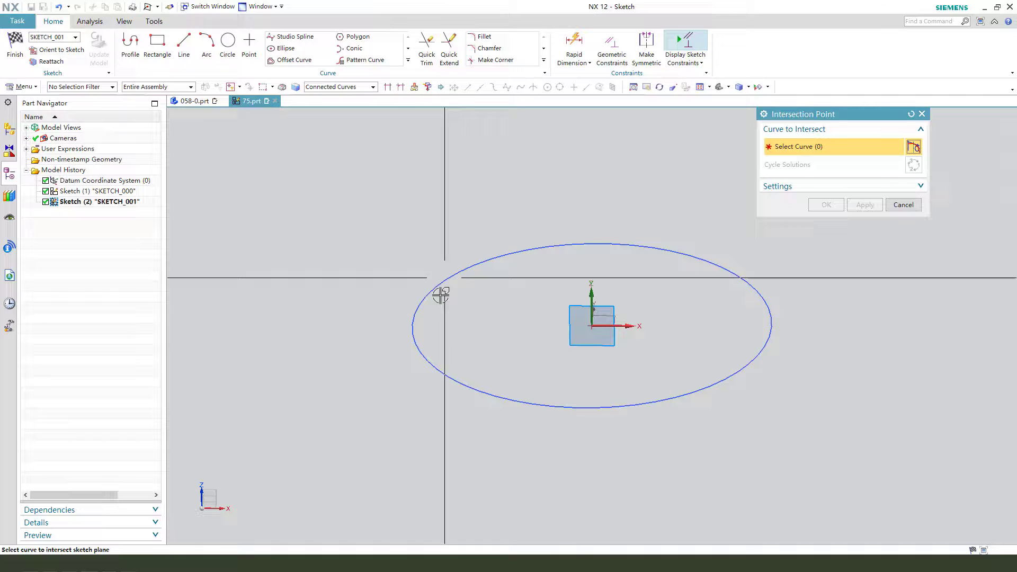
left_click(416, 325)
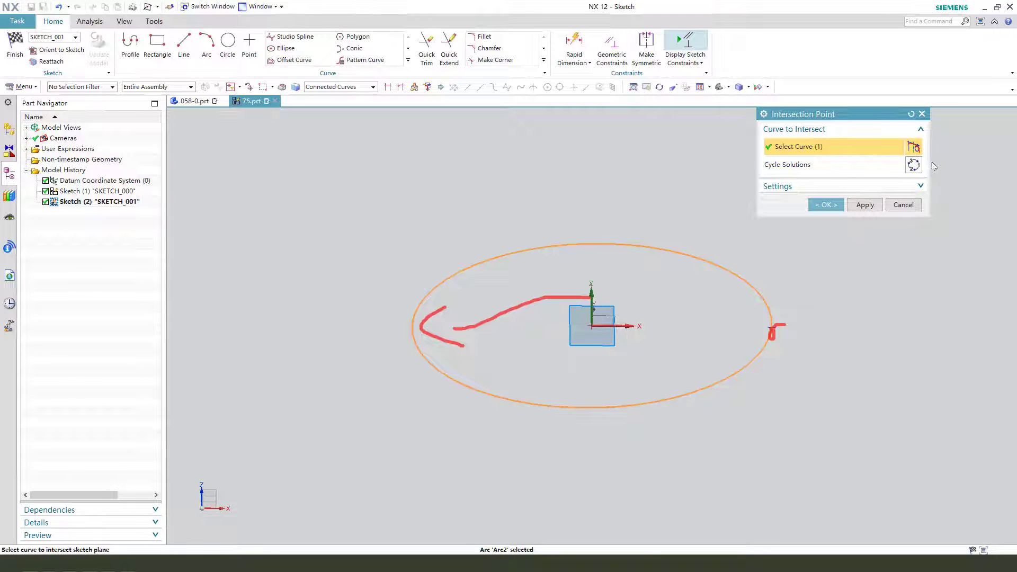
key("Escape")
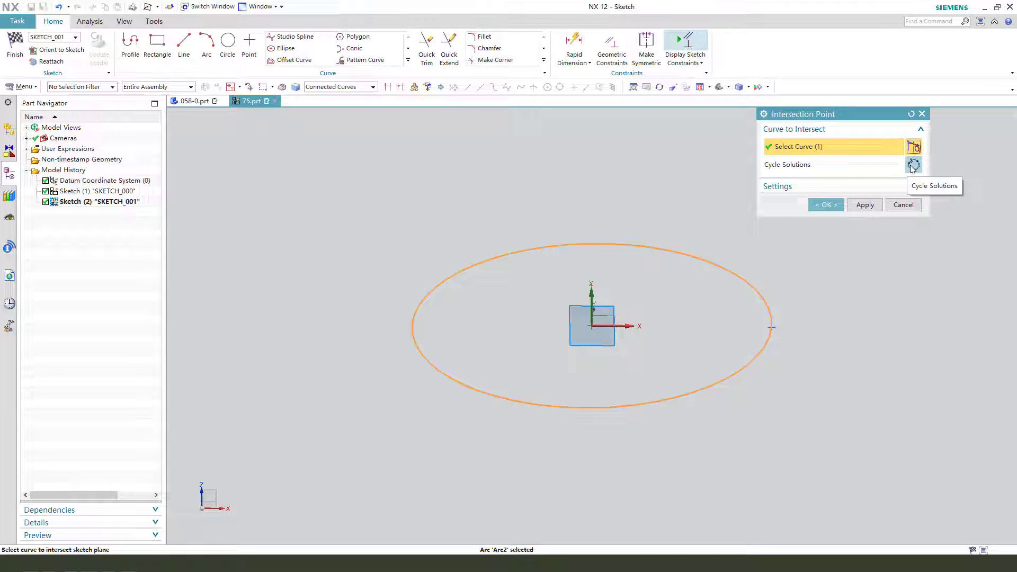
left_click_drag(473, 293, 416, 322)
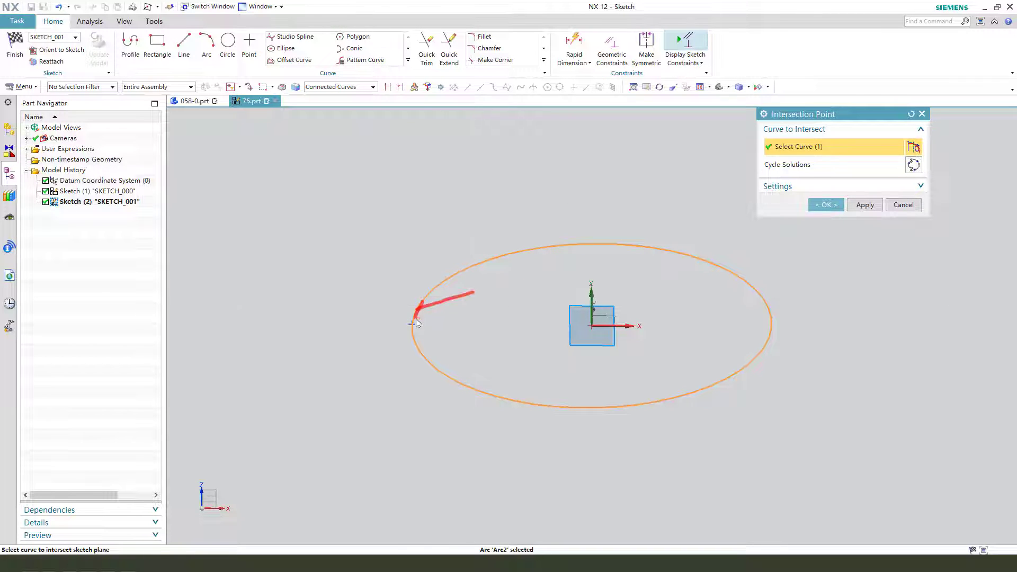
left_click(831, 205)
middle_click_drag(441, 335, 448, 314)
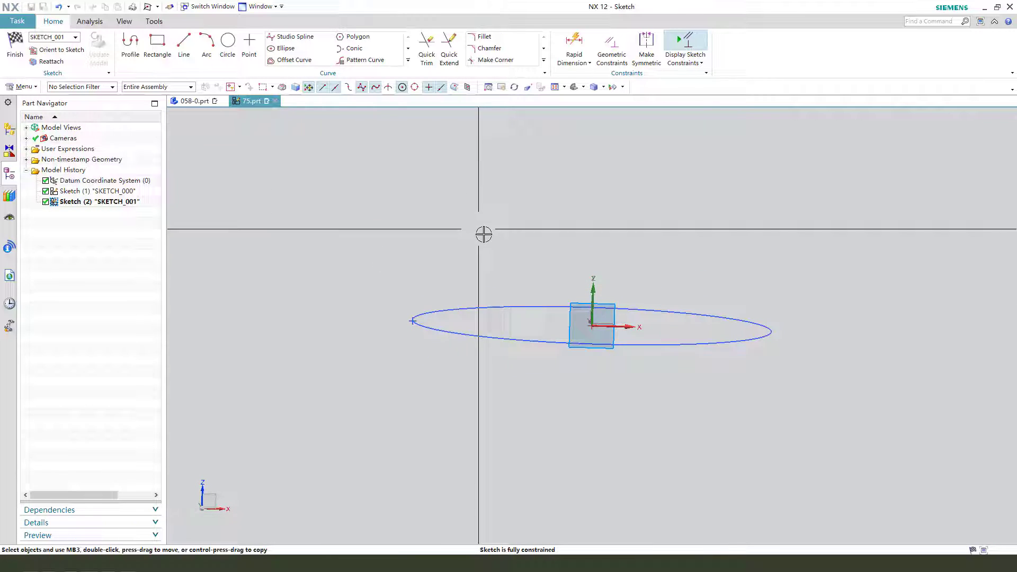
Sketch a closed triangle around the intersection point, with a horizontal base about 24.5 mm long and a left side about 26.5 mm long
key("F8")
left_click(131, 44)
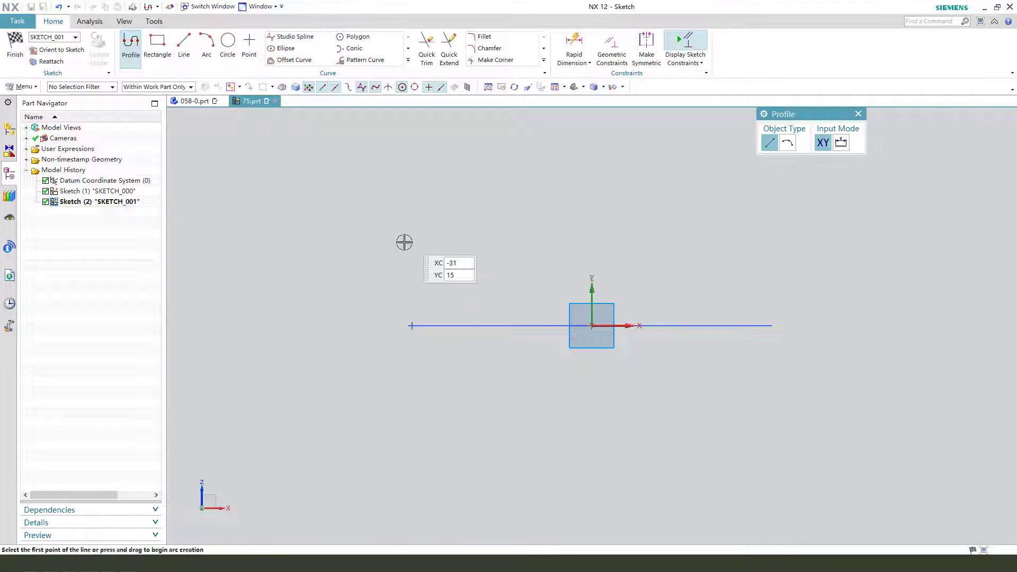
left_click(405, 236)
left_click(337, 378)
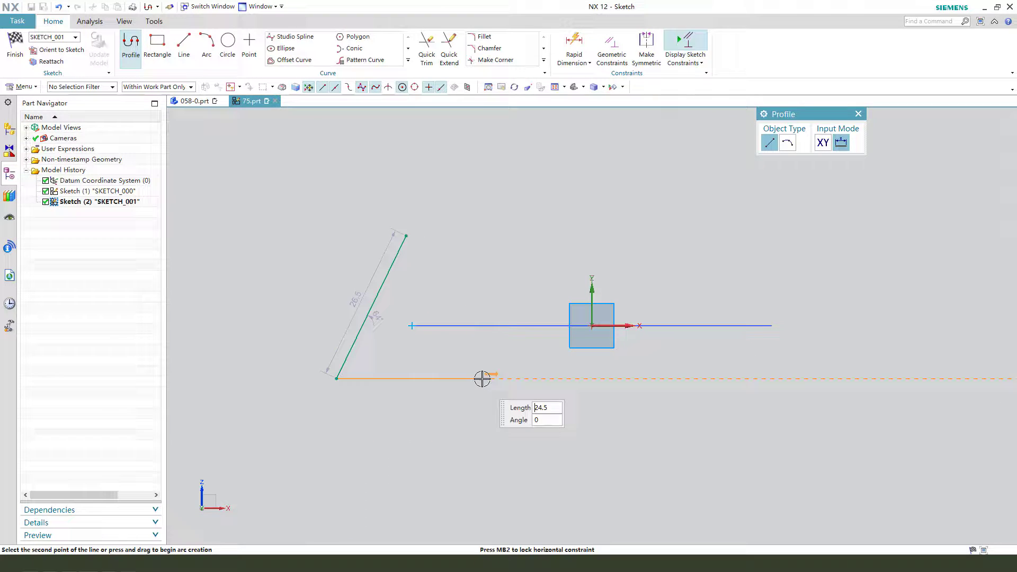
left_click(483, 378)
left_click(406, 236)
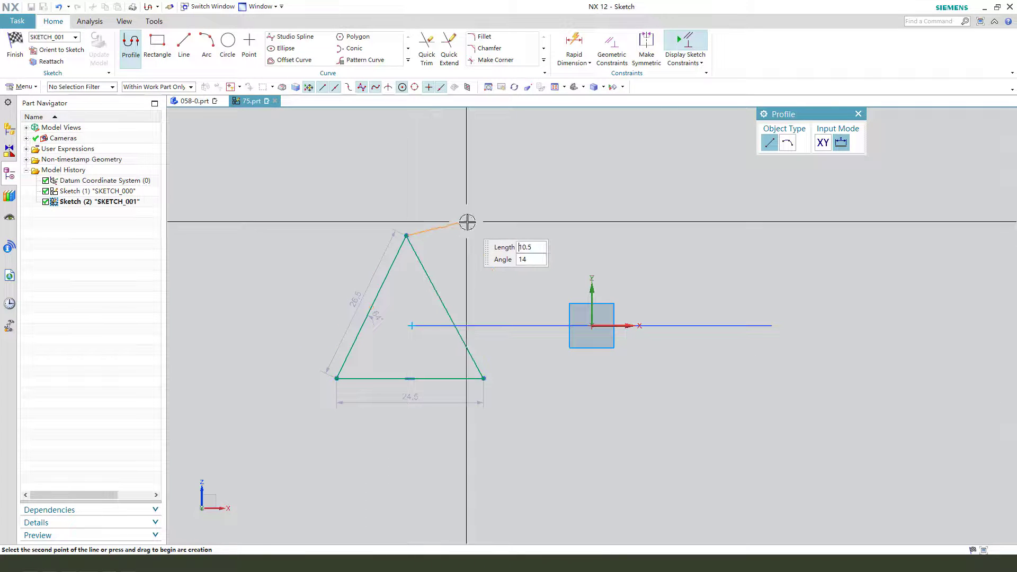
key("Escape")
Constrain the three sides of the triangle to equal length
left_click(443, 378)
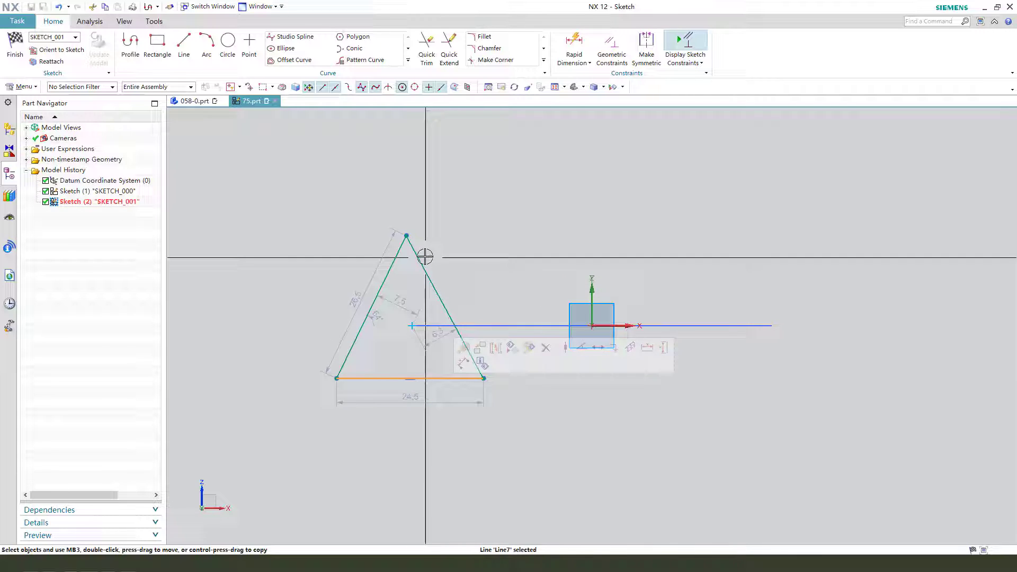
left_click(423, 257)
left_click(398, 259)
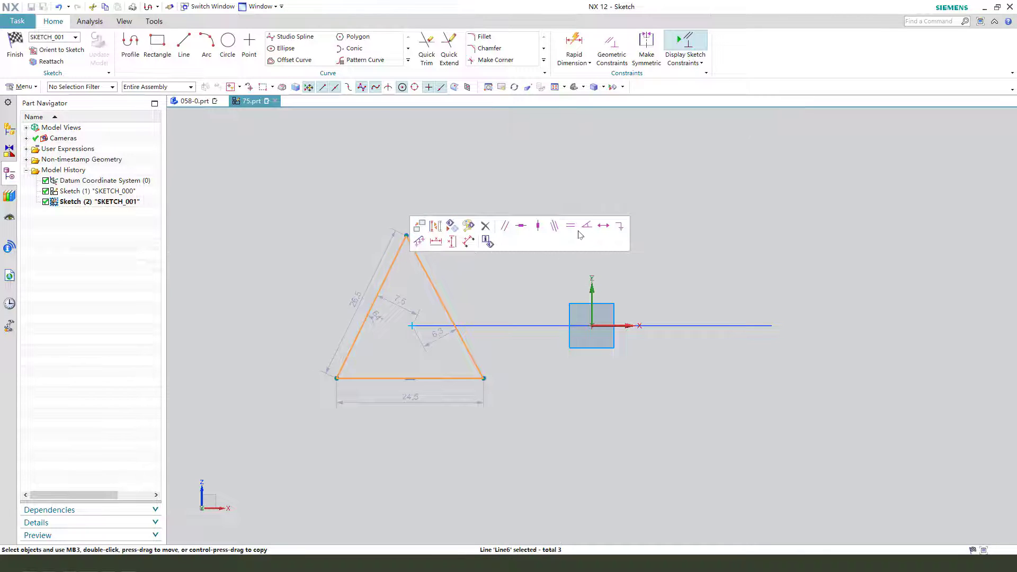
left_click(570, 225)
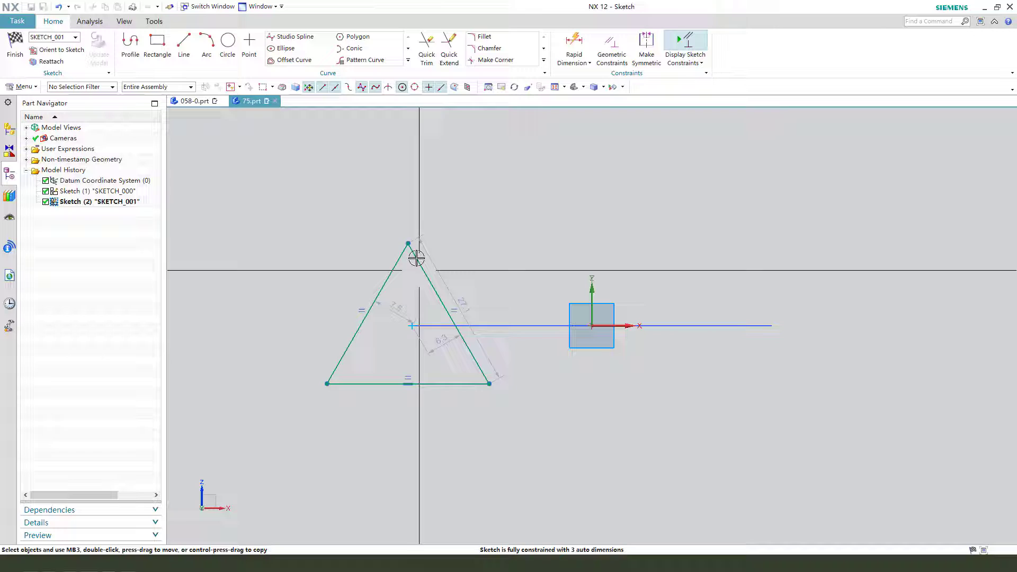
Align the triangle's apex vertically with the intersection point
left_click(408, 244)
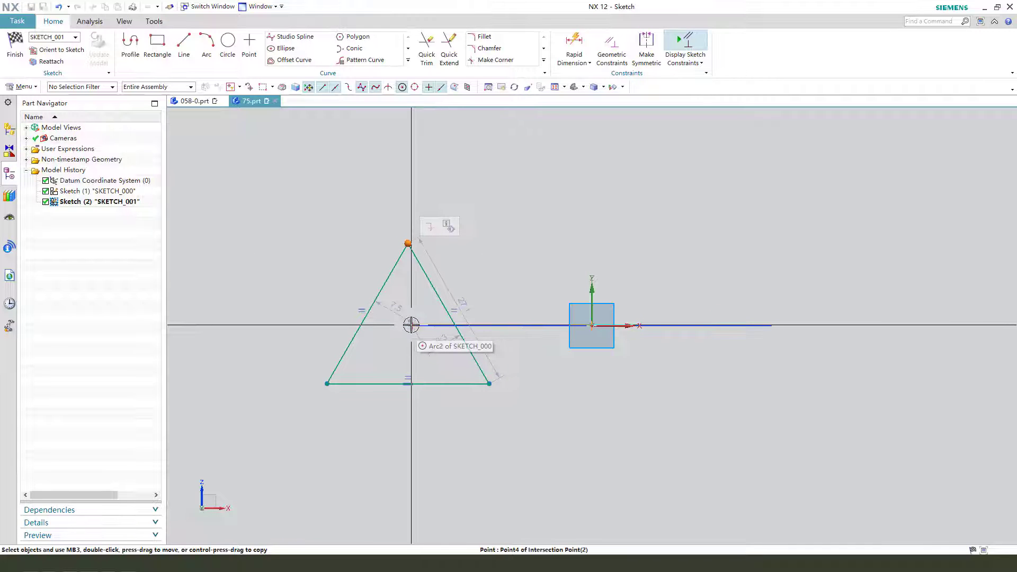
left_click(411, 324)
left_click(465, 306)
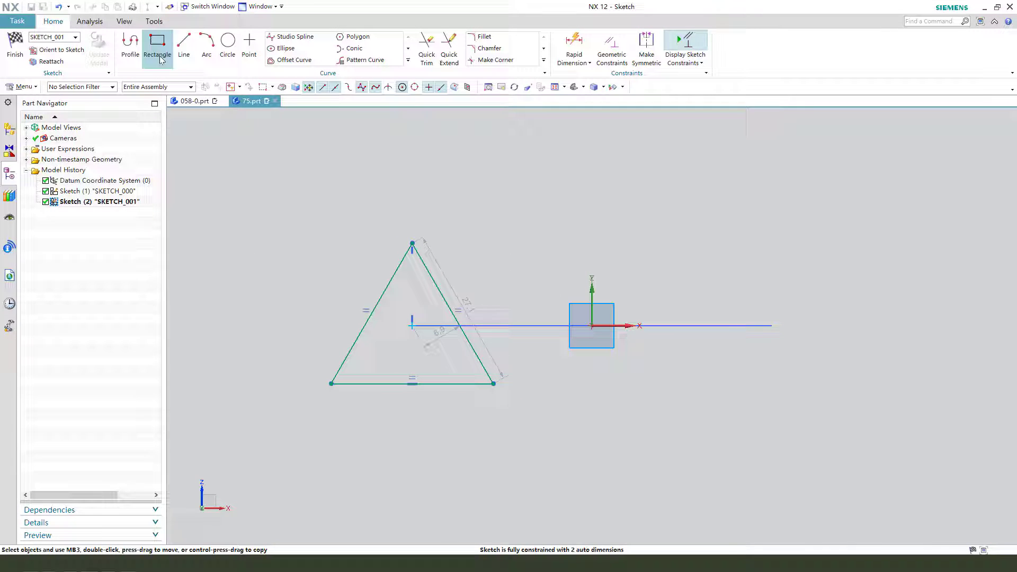
Draw a line from the intersection point to the midpoint of the triangle's right side
left_click(188, 56)
left_click(412, 325)
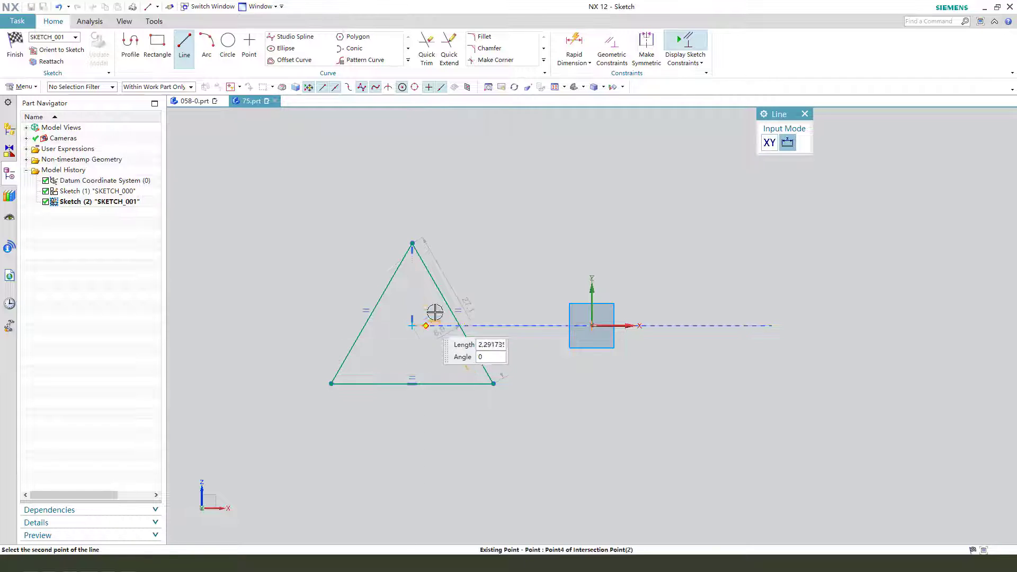
left_click(453, 313)
key("Escape")
Make the inner line perpendicular to the triangle's right side
scroll(457, 328, "up", 3)
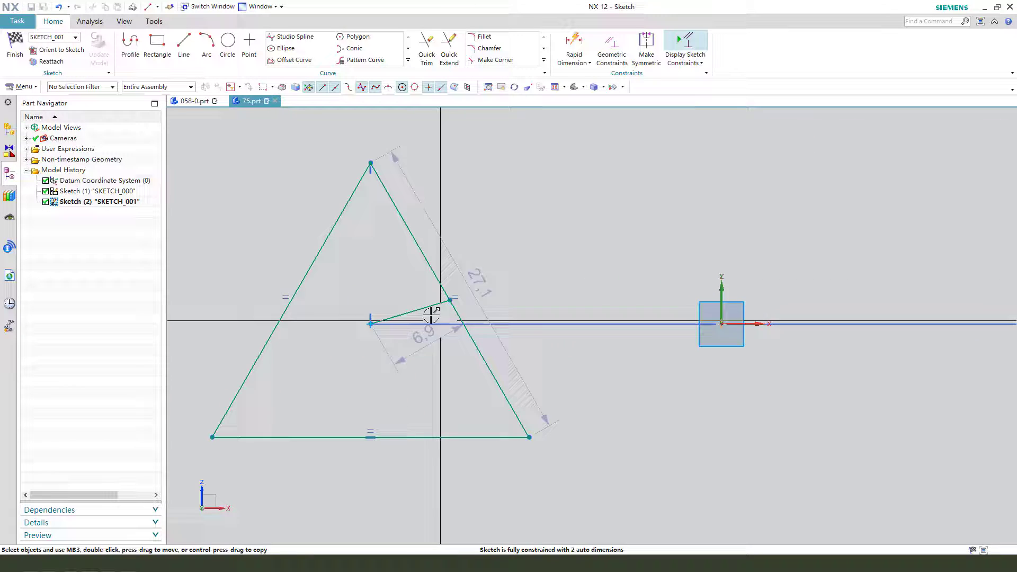
left_click(425, 310)
left_click(425, 258)
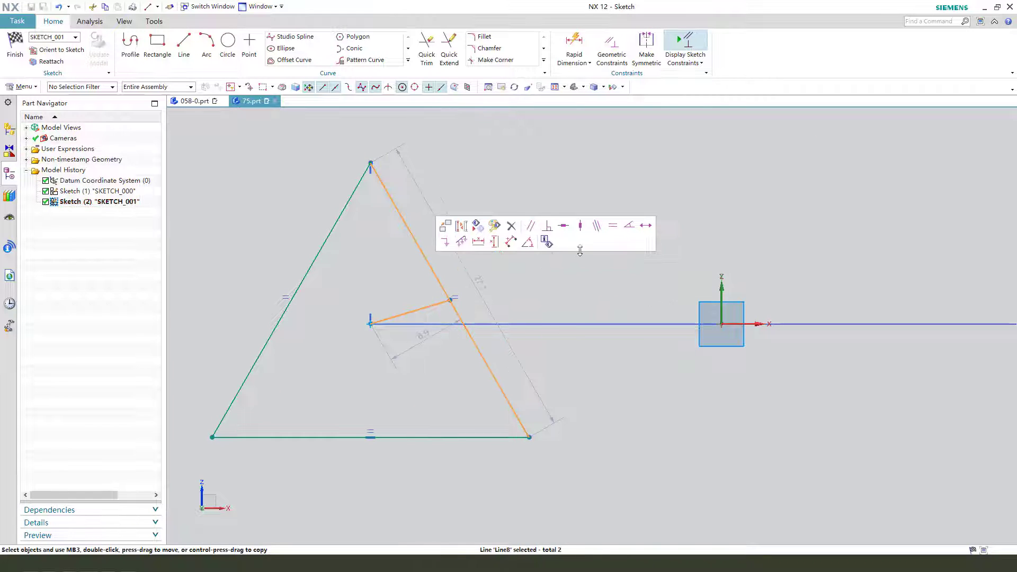
left_click(547, 228)
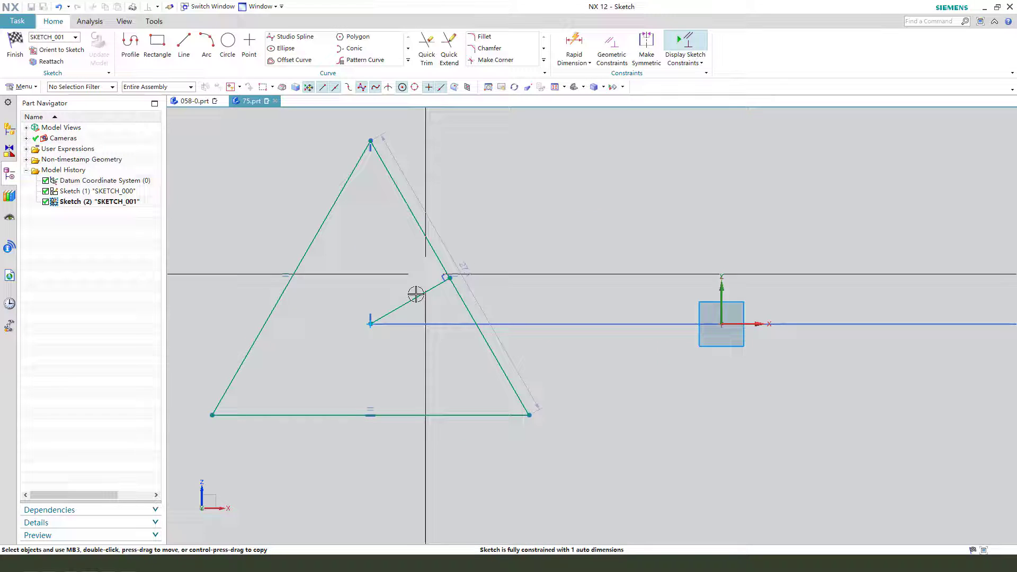
Convert the inner line from the intersection point to a reference line
left_click(425, 289)
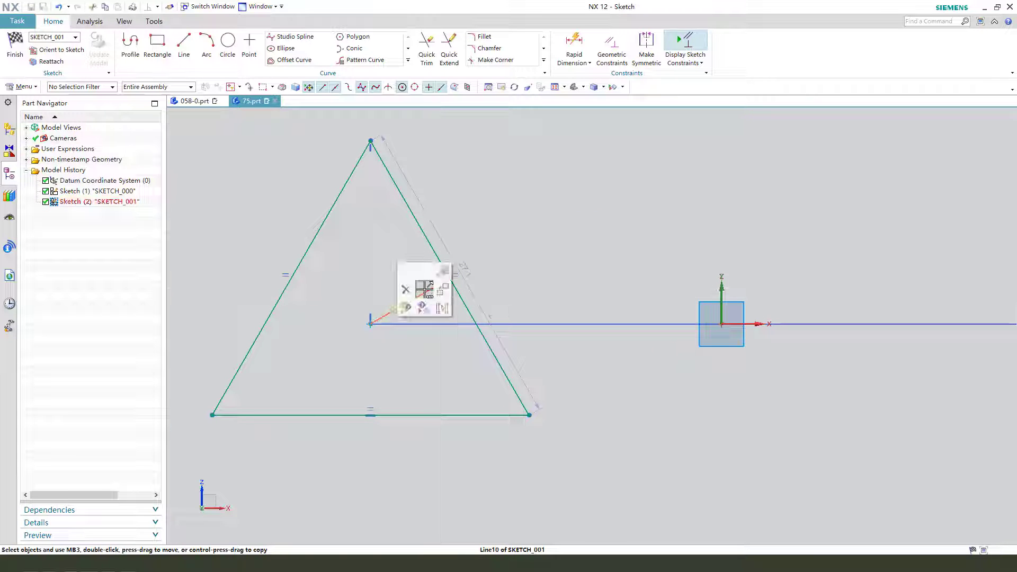
left_click(441, 305)
scroll(502, 272, "down", 1)
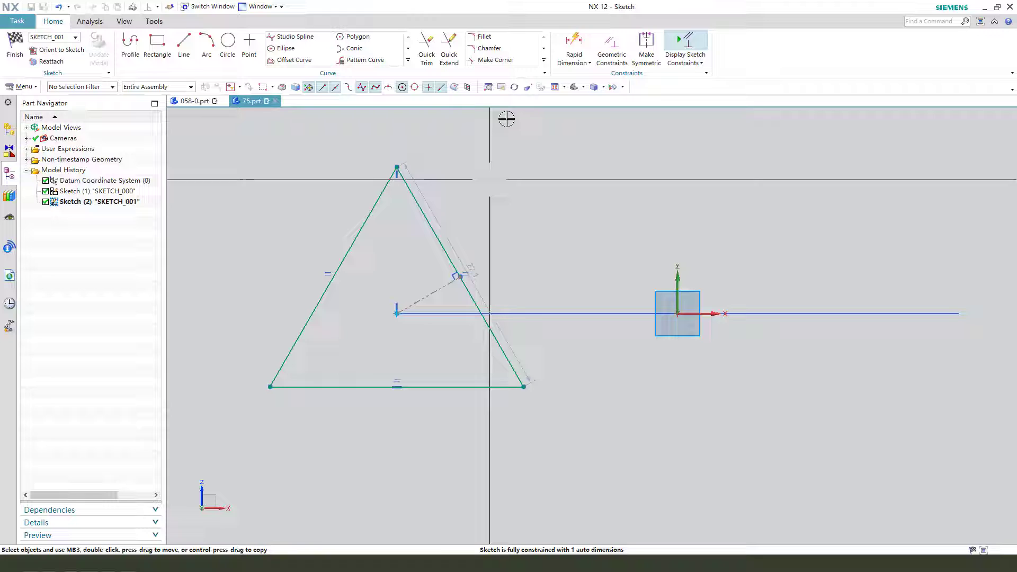
Dimension the triangle's horizontal base to 15 mm and finish the sketch
left_click(579, 47)
left_click(435, 387)
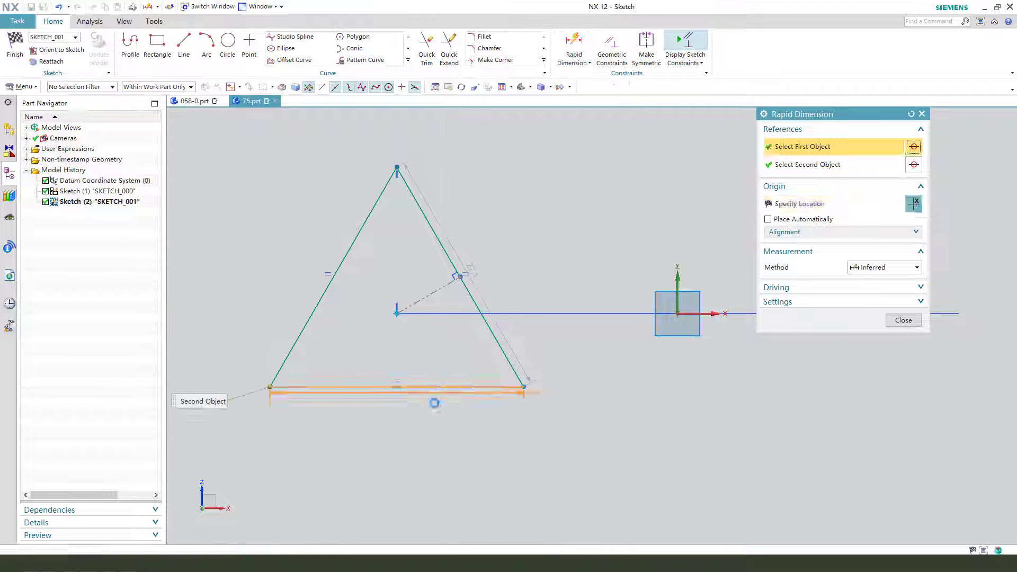
left_click(418, 438)
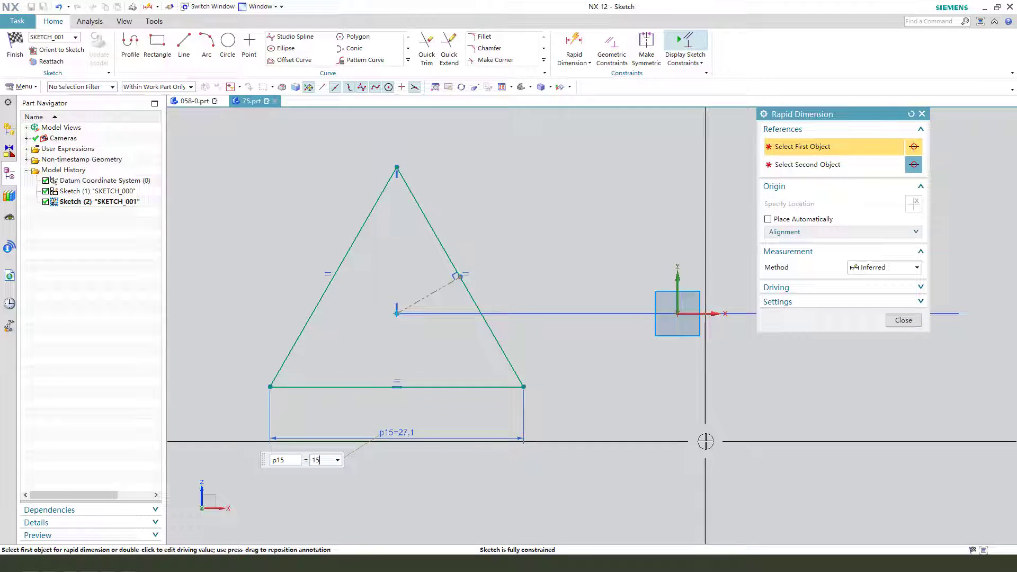
type("15")
key("Return")
left_click(918, 316)
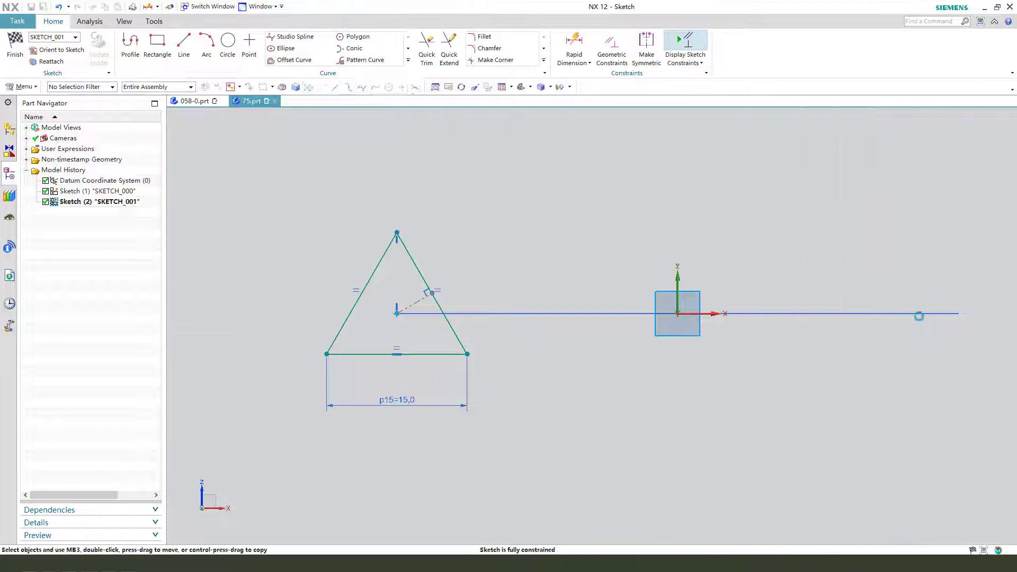
left_click(16, 55)
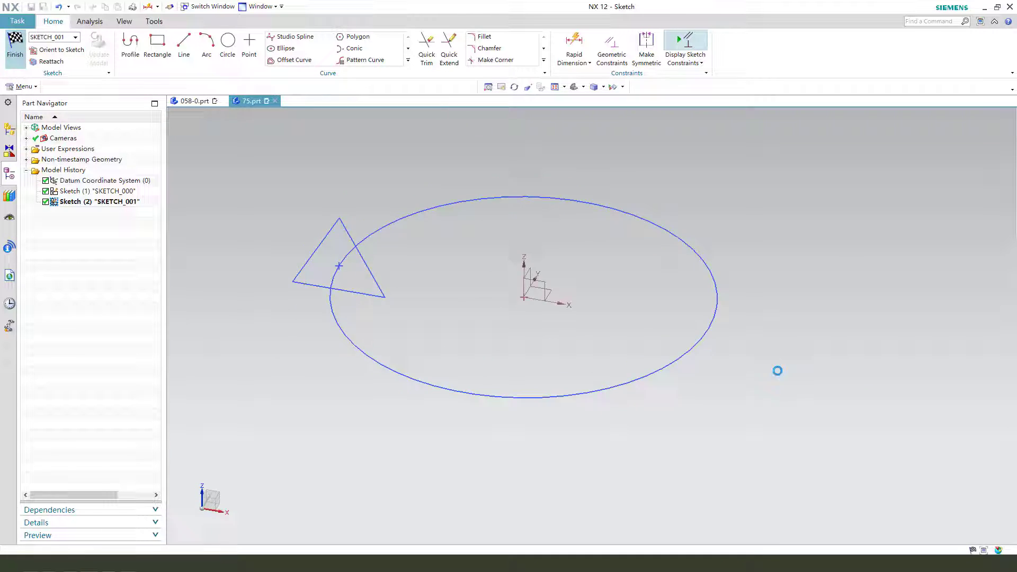
key("x")
left_click(903, 509)
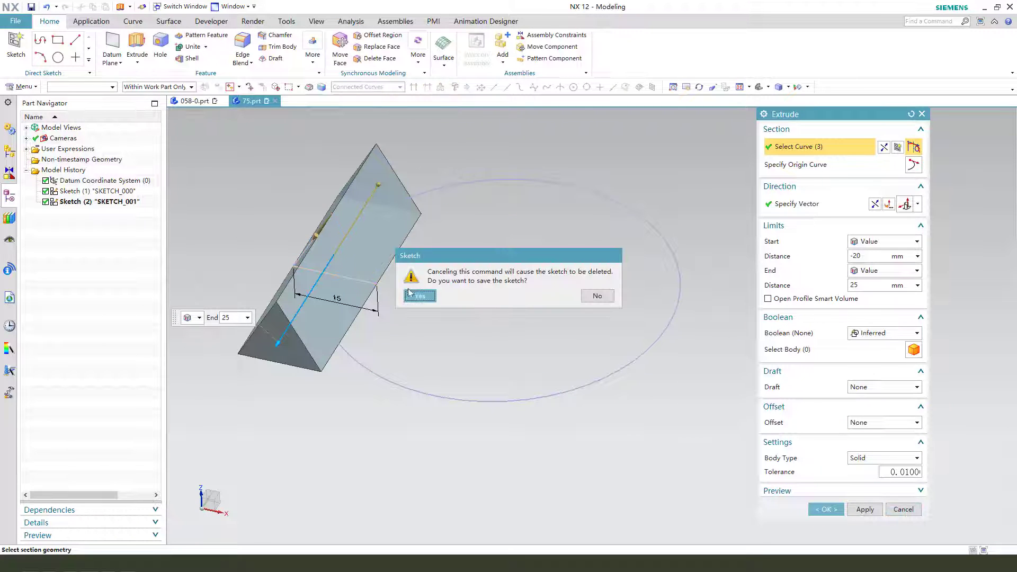
left_click(420, 295)
middle_click_drag(429, 325, 442, 327)
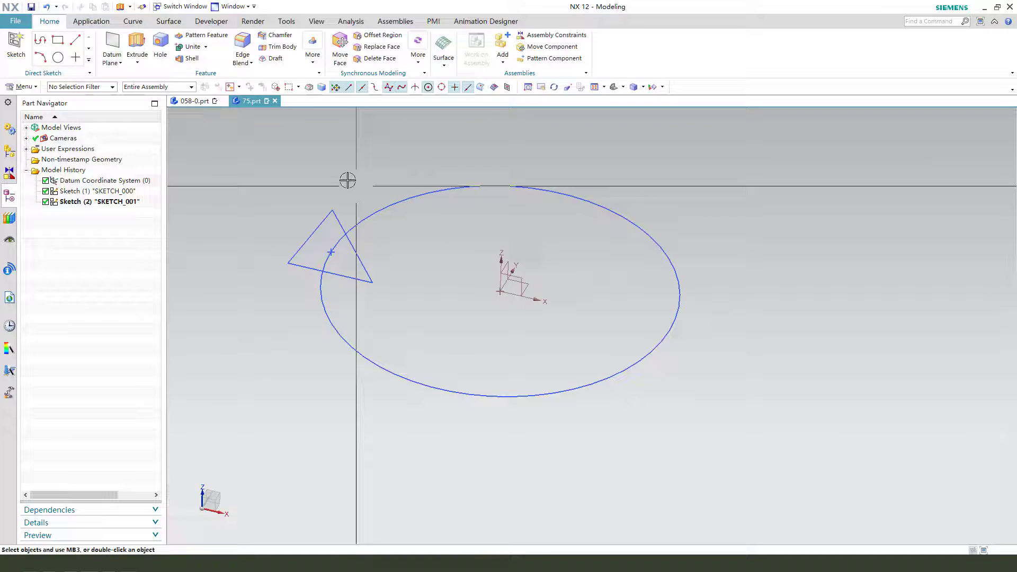
Start a Swept feature with reset settings, using the triangle as the section and the circle as the guide
left_click(169, 22)
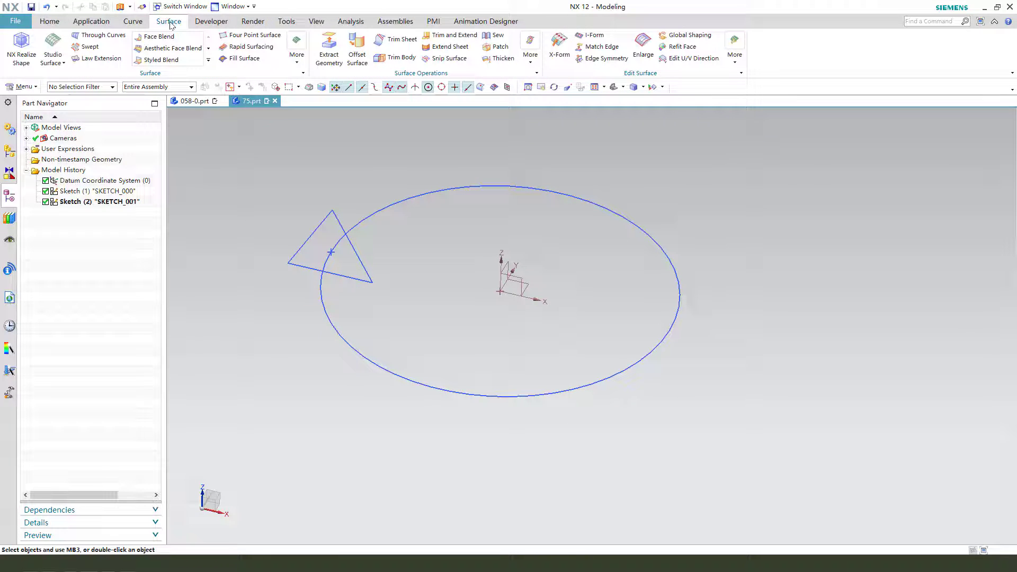
left_click(87, 46)
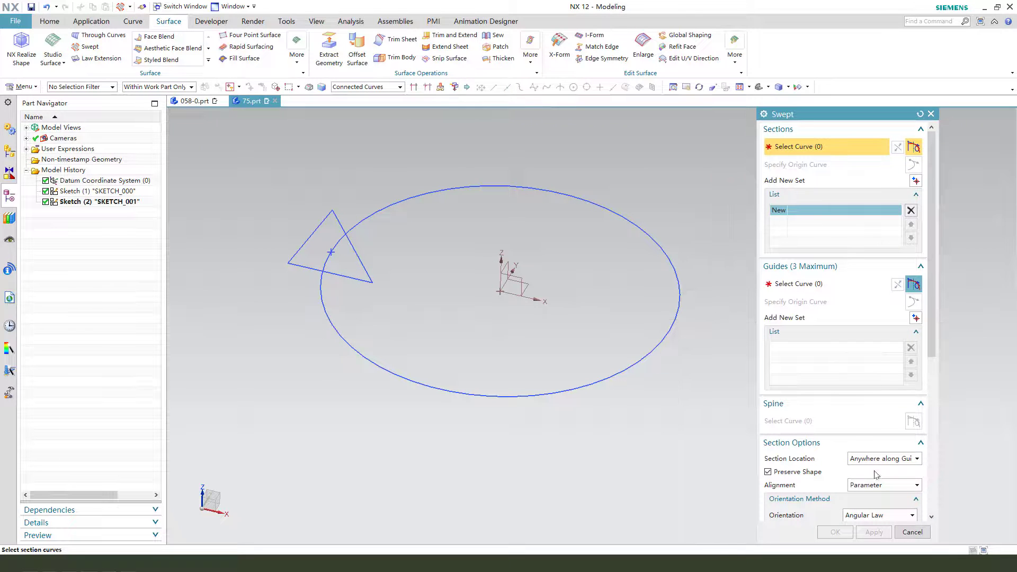
left_click(920, 116)
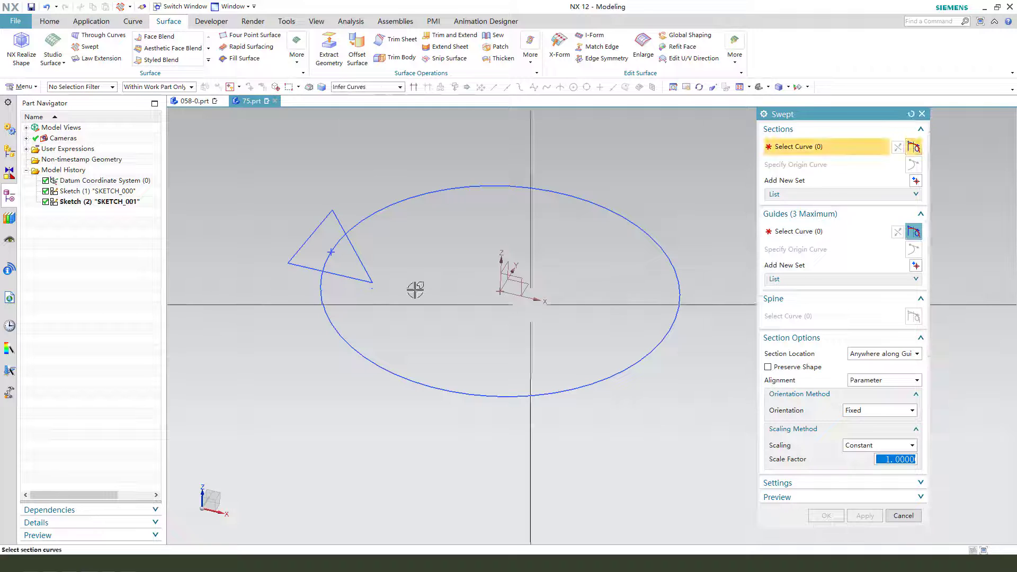
left_click(325, 220)
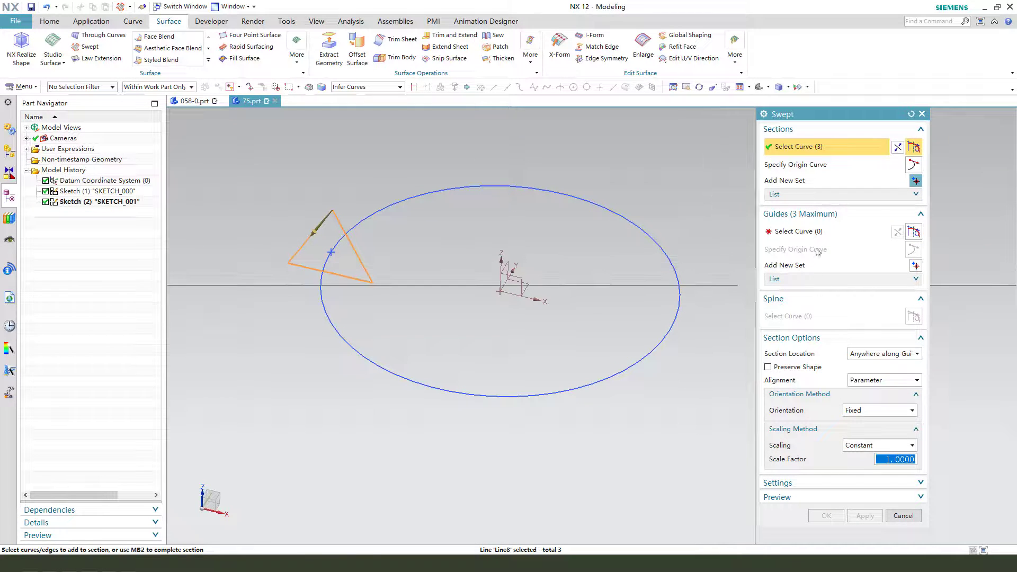
left_click(798, 236)
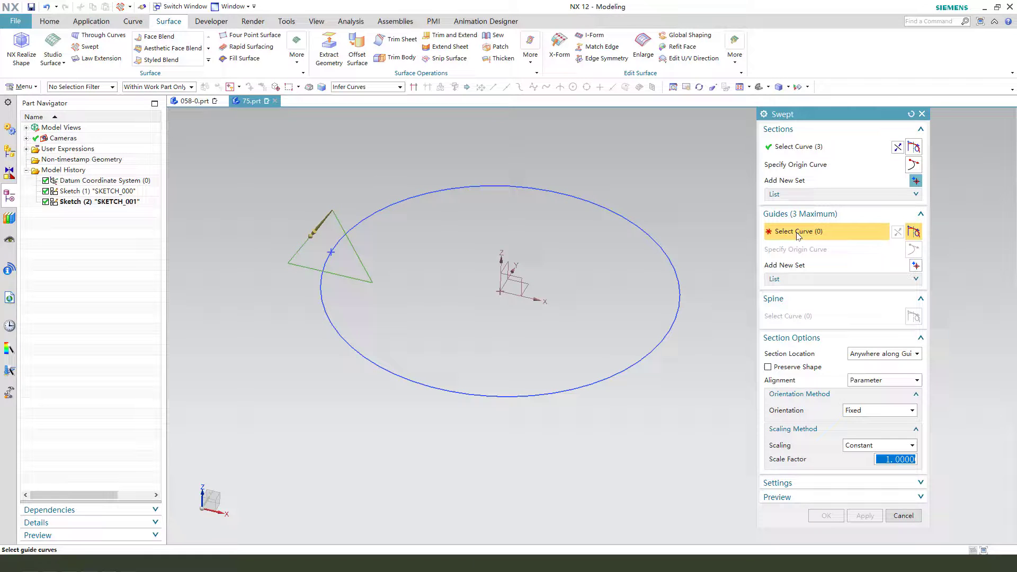
left_click(365, 215)
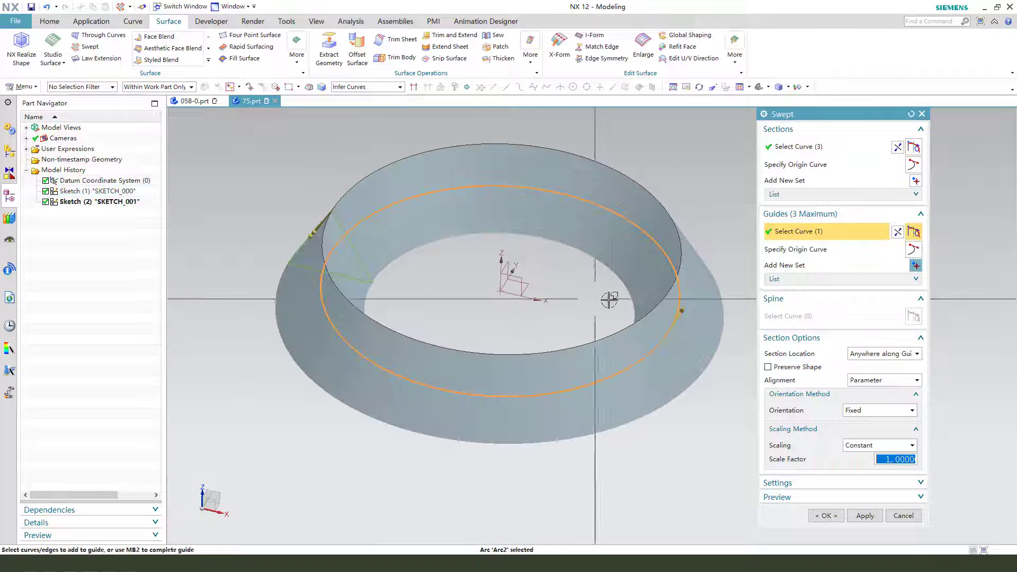
mouse_move(606, 312)
middle_mouse_down()
mouse_move(602, 261)
mouse_move(588, 297)
mouse_move(617, 356)
mouse_move(588, 297)
middle_mouse_up()
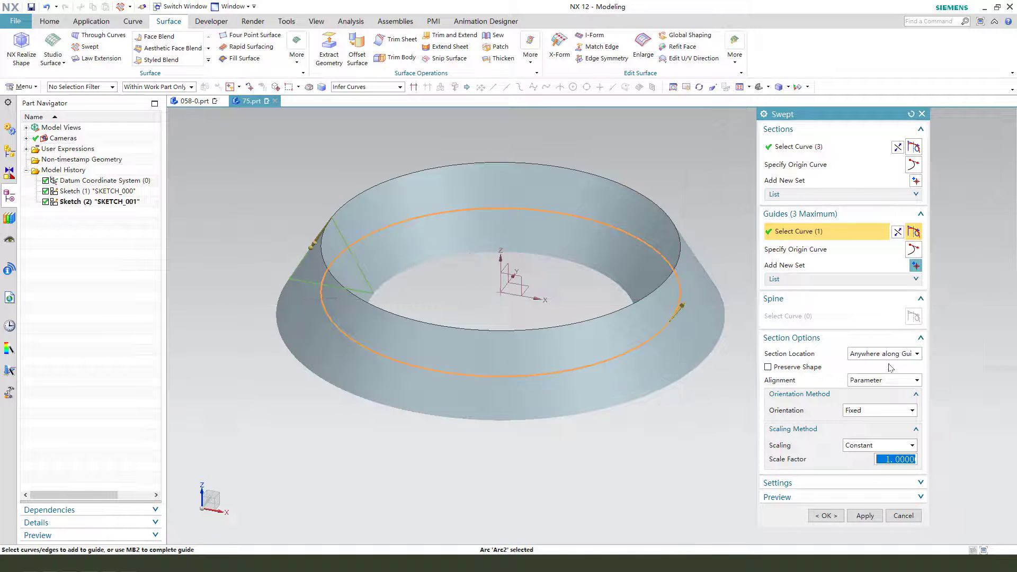
Enable Preserve Shape for the sweep's section
left_click(881, 380)
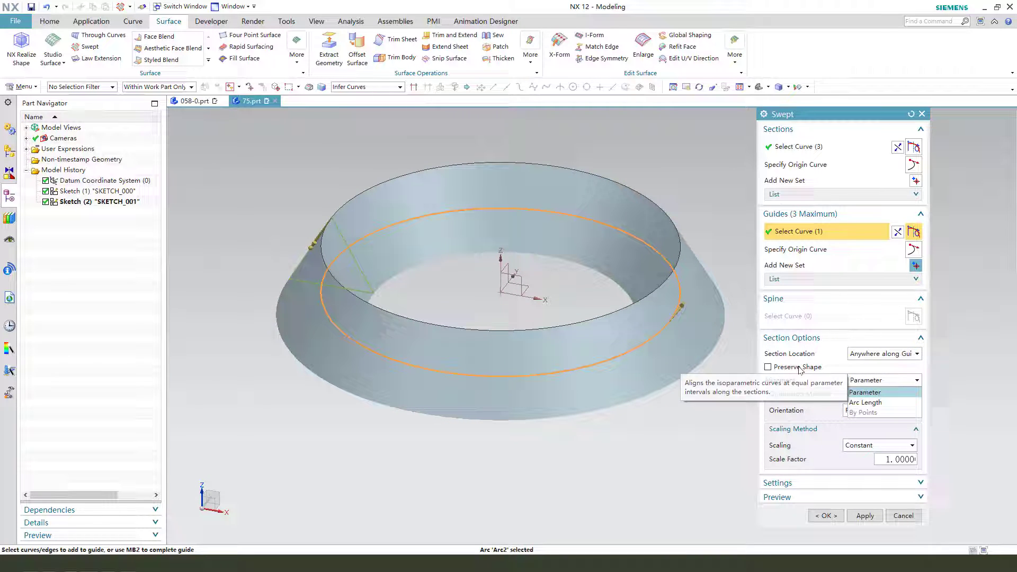
left_click(770, 367)
left_click(768, 367)
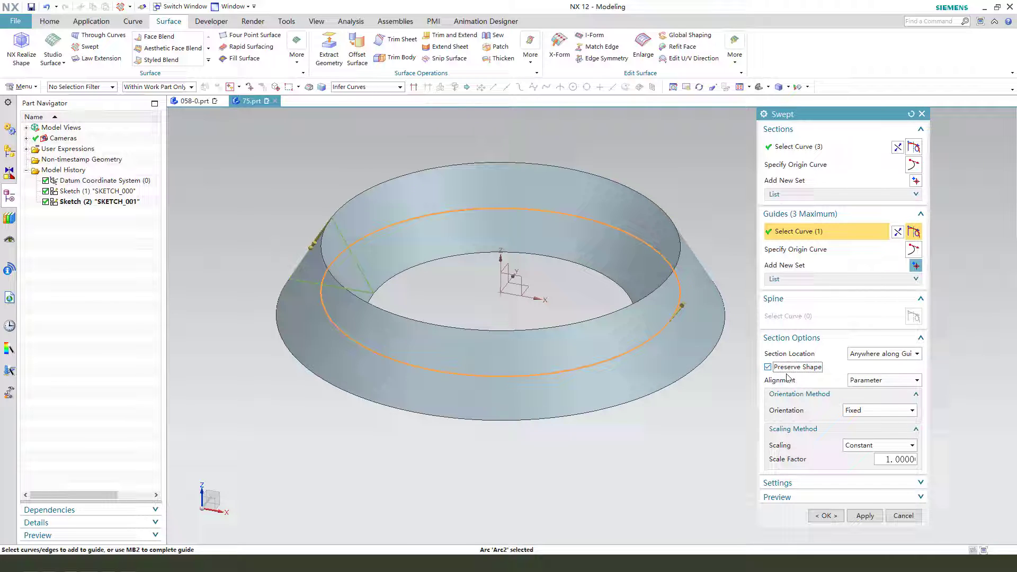
Set the sweep orientation to a linear Angular Law ending at 360° and create the twisted body
left_click(873, 412)
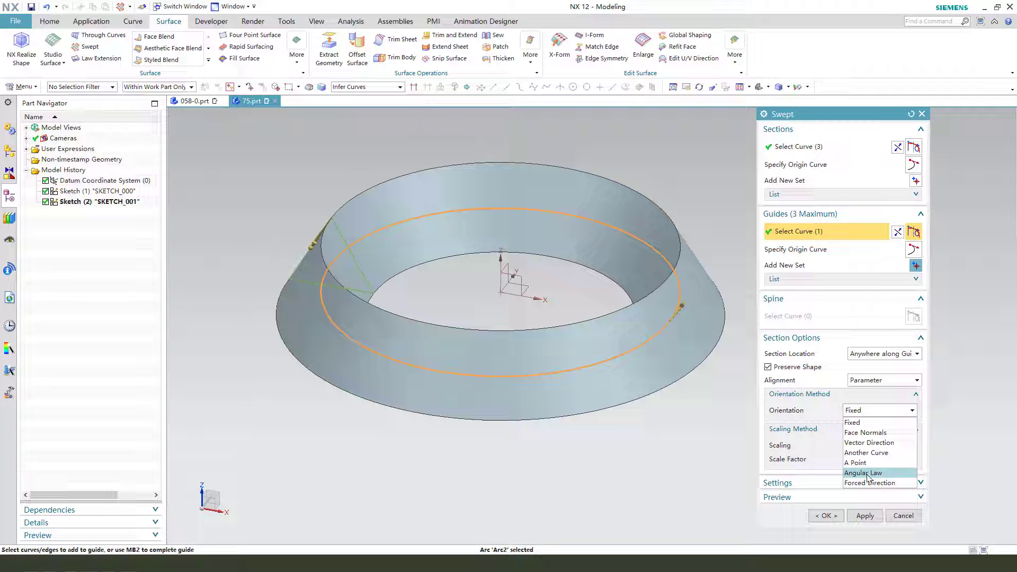
left_click(868, 473)
left_click(880, 427)
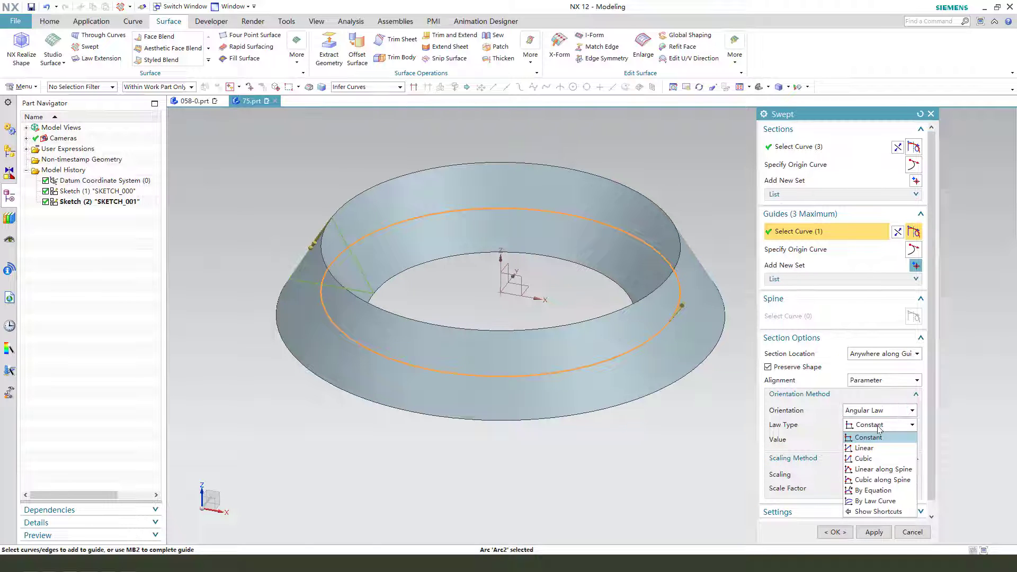
left_click(873, 449)
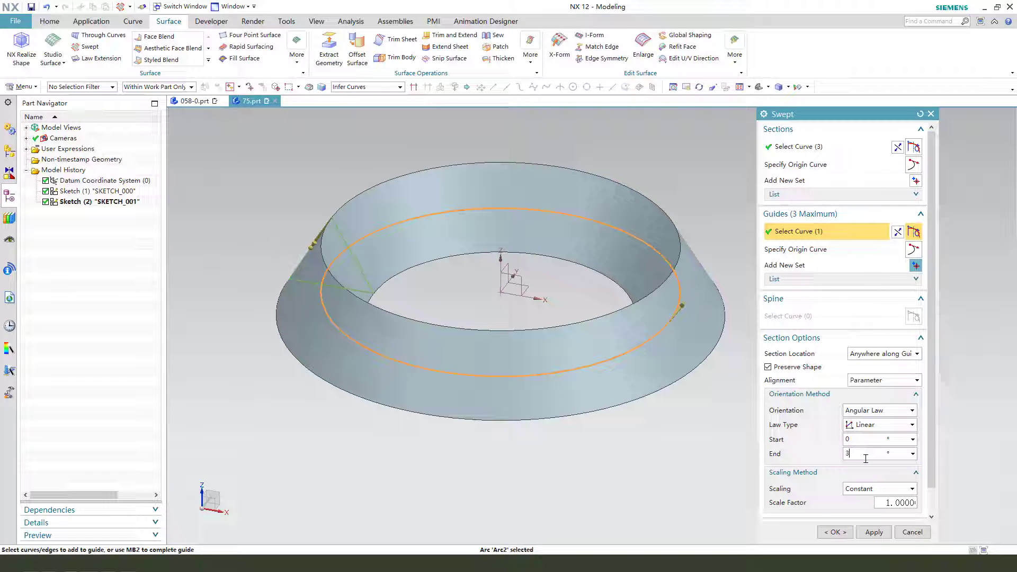
left_click(865, 454)
type("360")
key("Return")
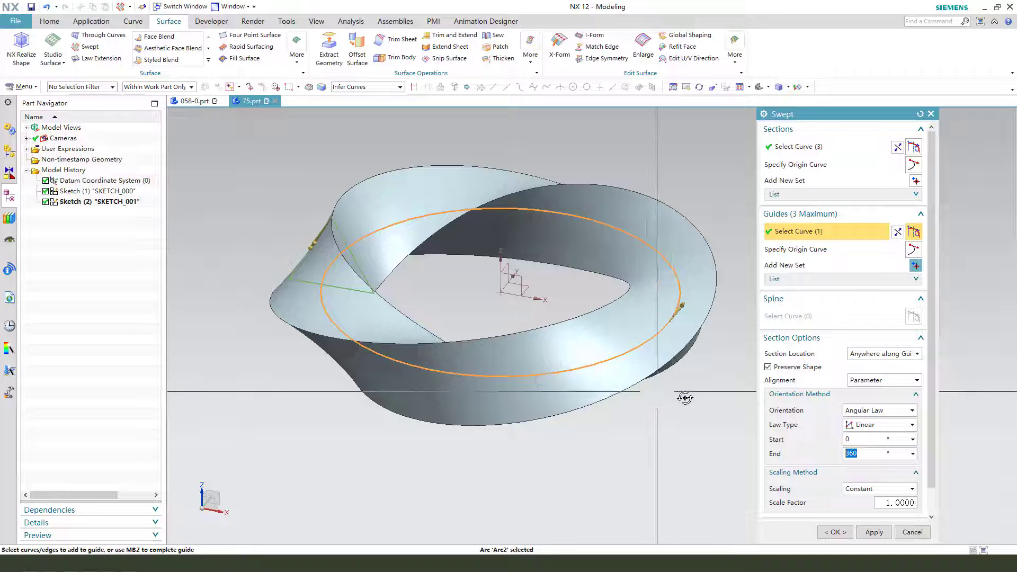
mouse_move(685, 398)
middle_mouse_down()
mouse_move(677, 388)
mouse_move(660, 404)
mouse_move(676, 365)
mouse_move(657, 360)
middle_mouse_up()
scroll(892, 487, "down", 1)
scroll(892, 488, "down", 1)
left_click(835, 532)
Hide the triangle section sketch
left_click(343, 241)
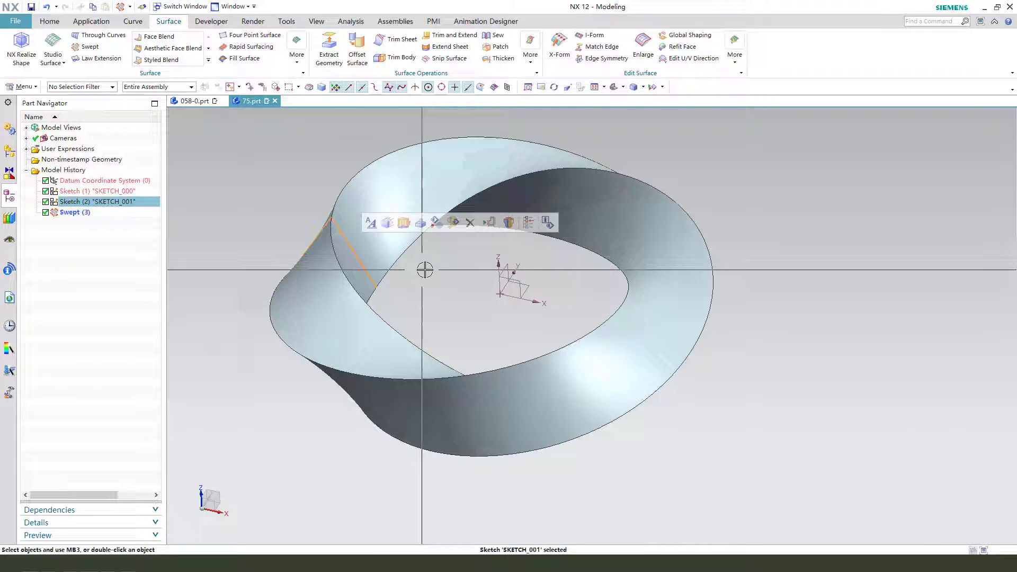
key("ctrl+b")
mouse_move(456, 293)
middle_mouse_down()
mouse_move(468, 297)
mouse_move(464, 286)
middle_mouse_up()
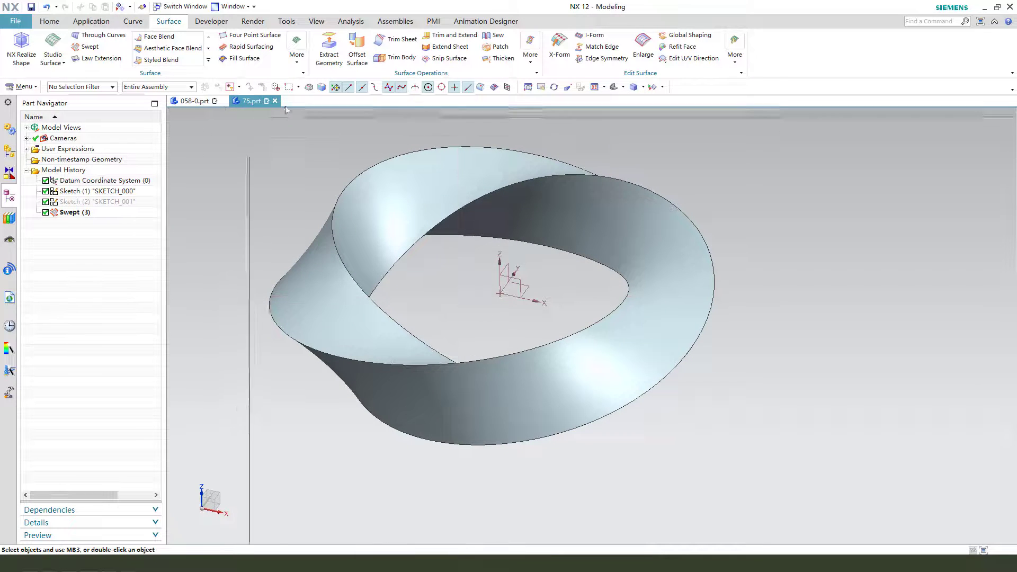
Create three separate solid tubes with 1.5 mm outer and 0 mm inner diameter along the twisted body's three edges
left_click(295, 61)
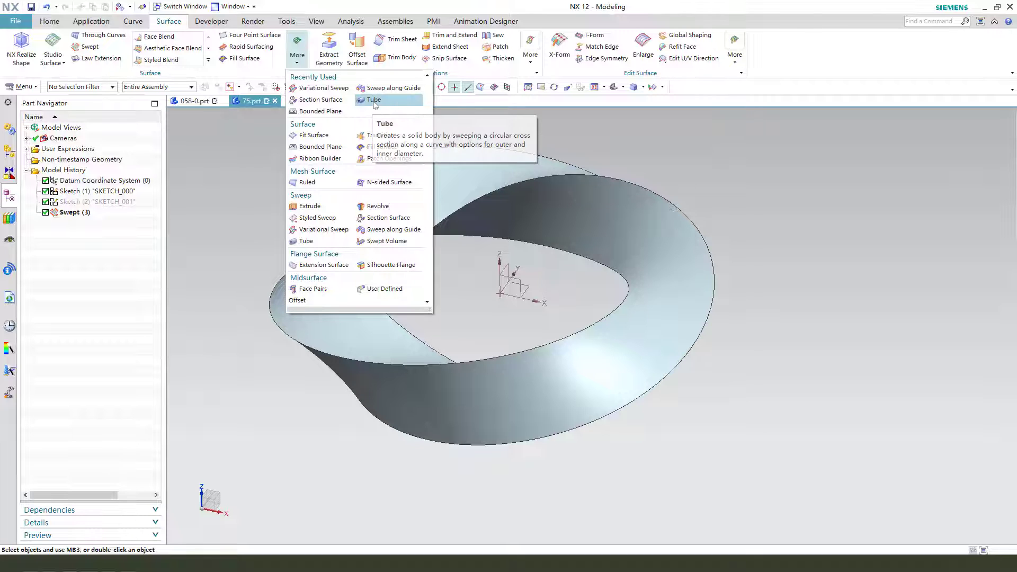
left_click(374, 101)
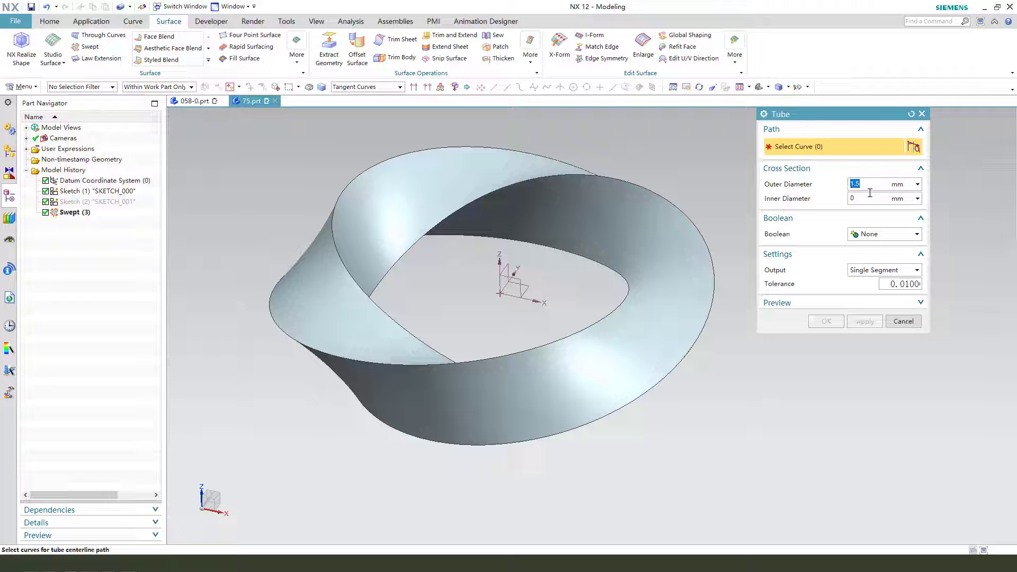
left_click(565, 179)
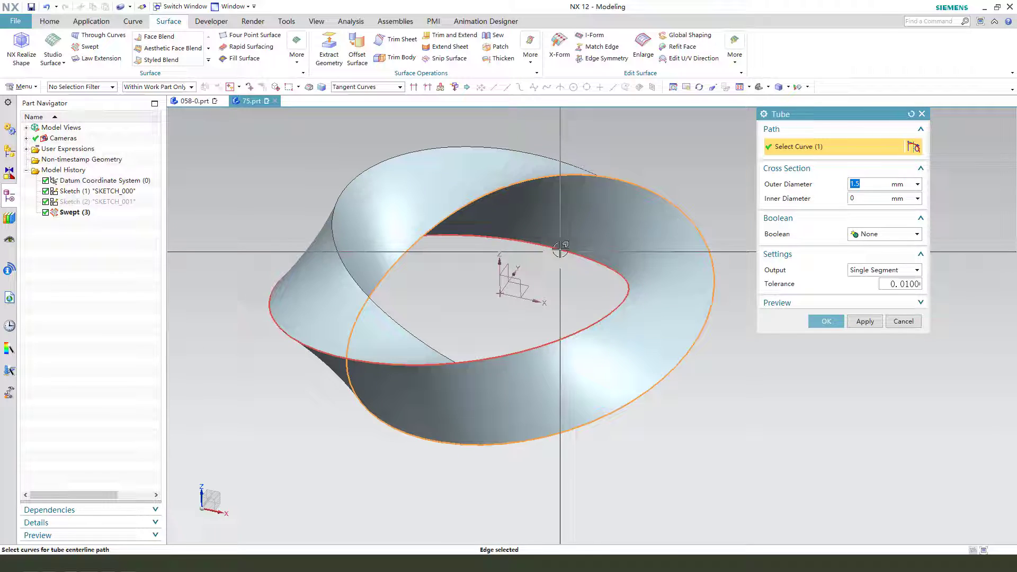
left_click(463, 148)
left_click(865, 321)
left_click(626, 300)
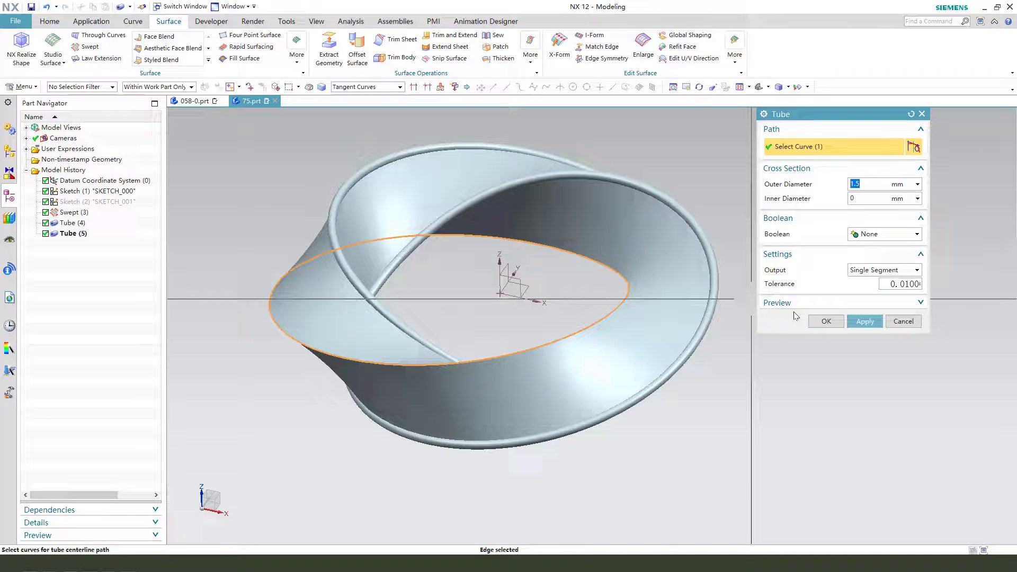
left_click(824, 322)
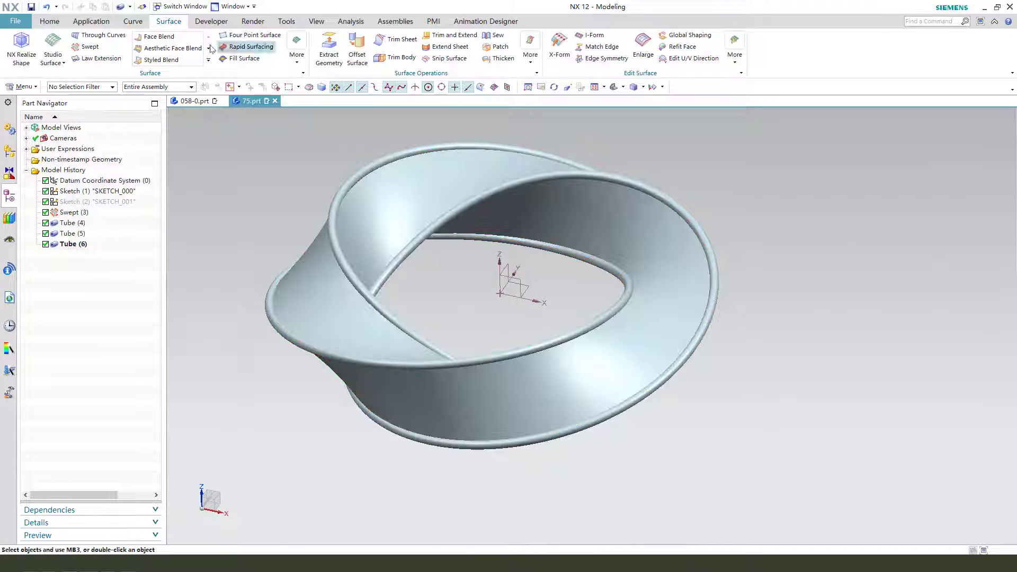
Remove the swept body with Delete Body, keeping the three tubes
left_click(50, 22)
left_click(313, 61)
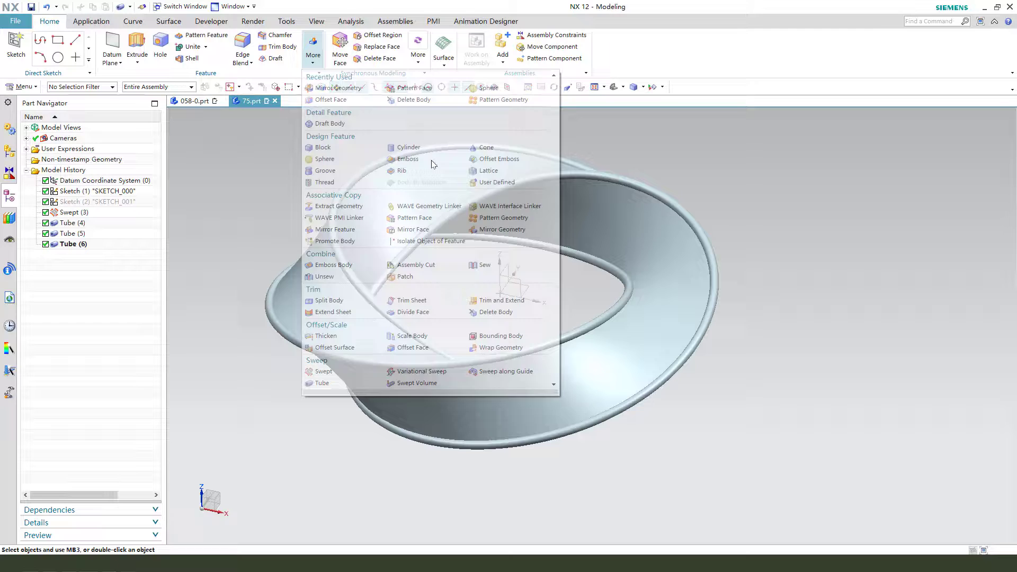
left_click(493, 313)
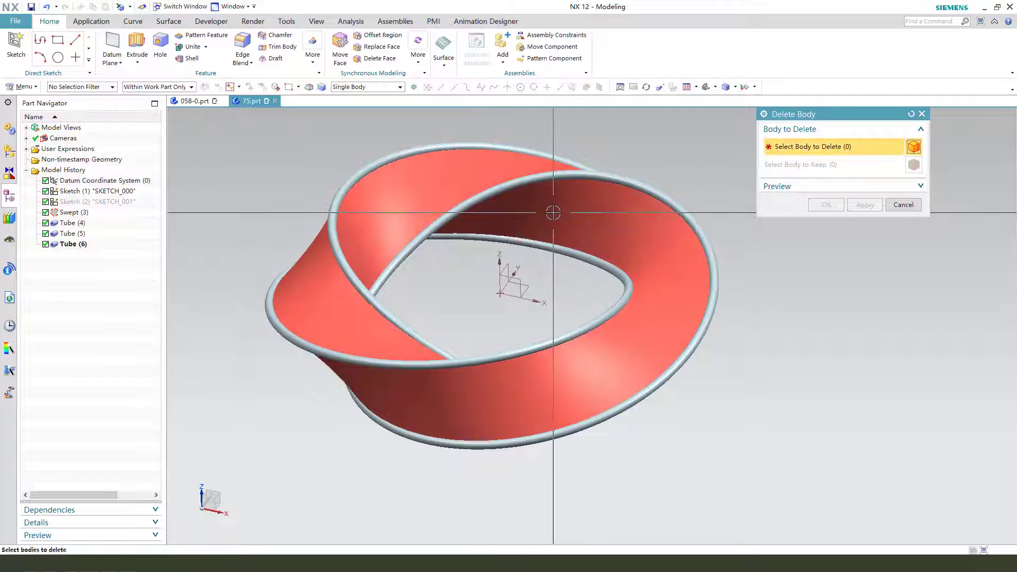
left_click(555, 212)
left_click(820, 206)
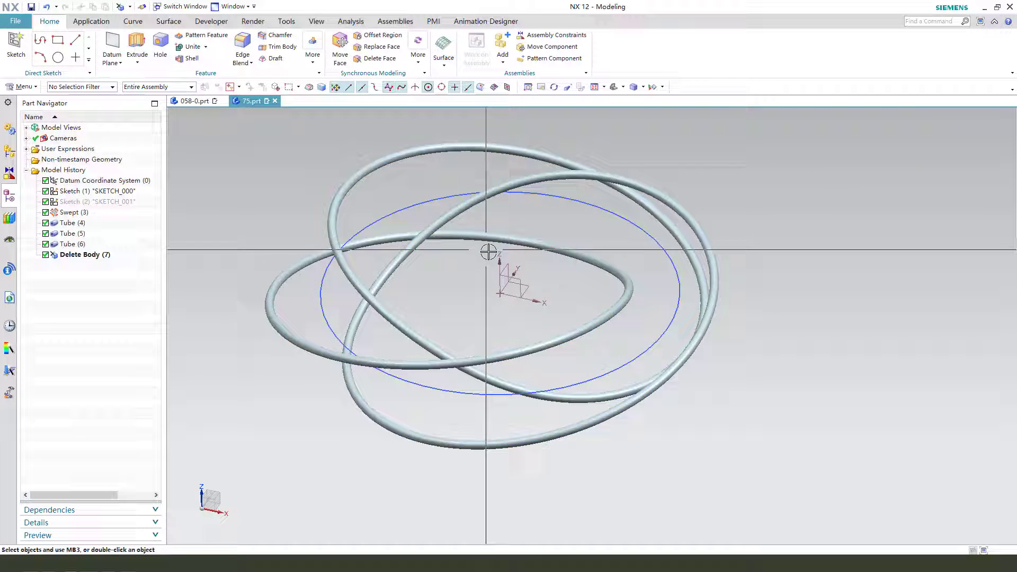
Change the display color of all three tubes to red
middle_click_drag(487, 252, 493, 249)
key("ctrl+j")
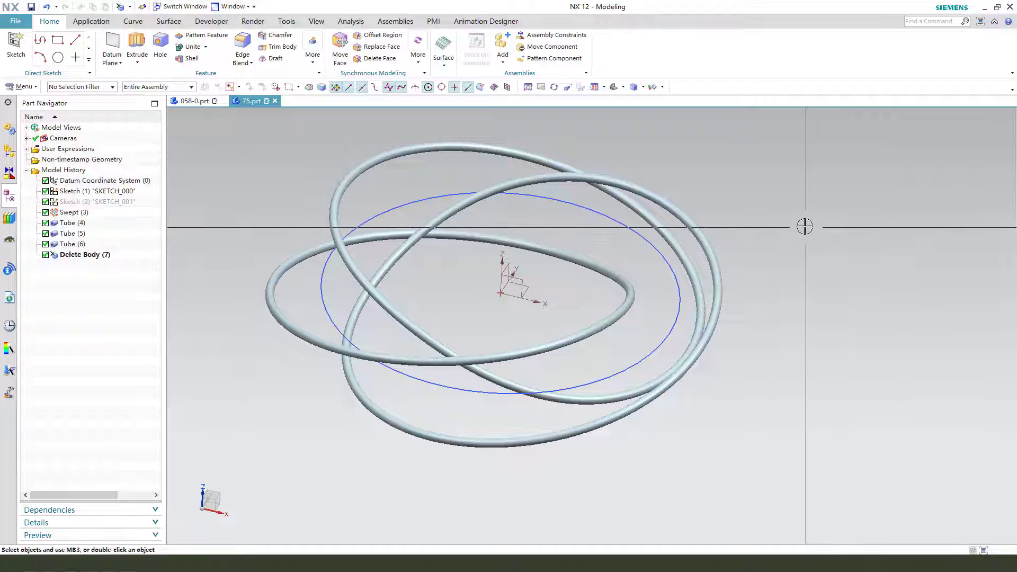
left_click(372, 166)
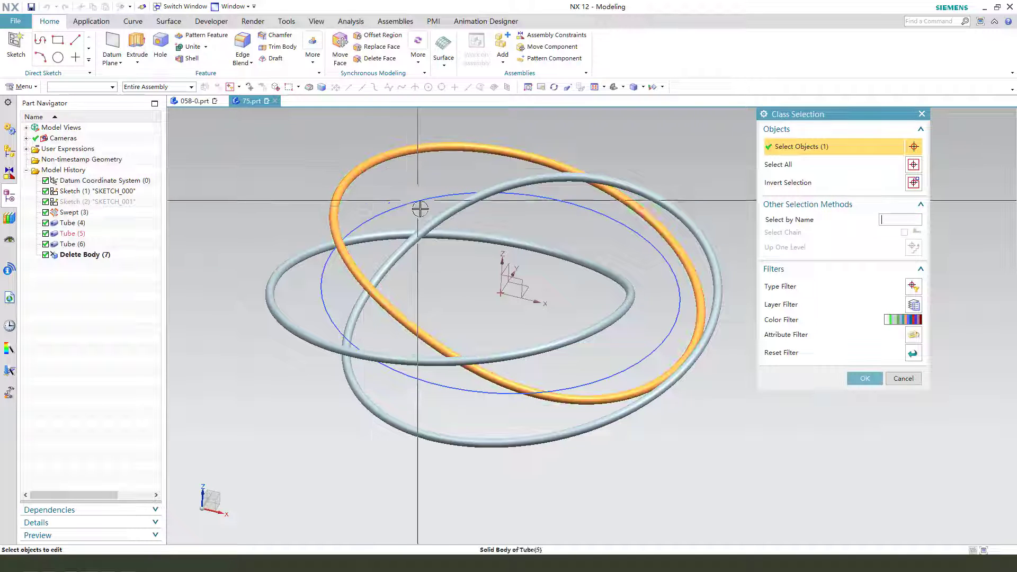
left_click(473, 236)
left_click(862, 378)
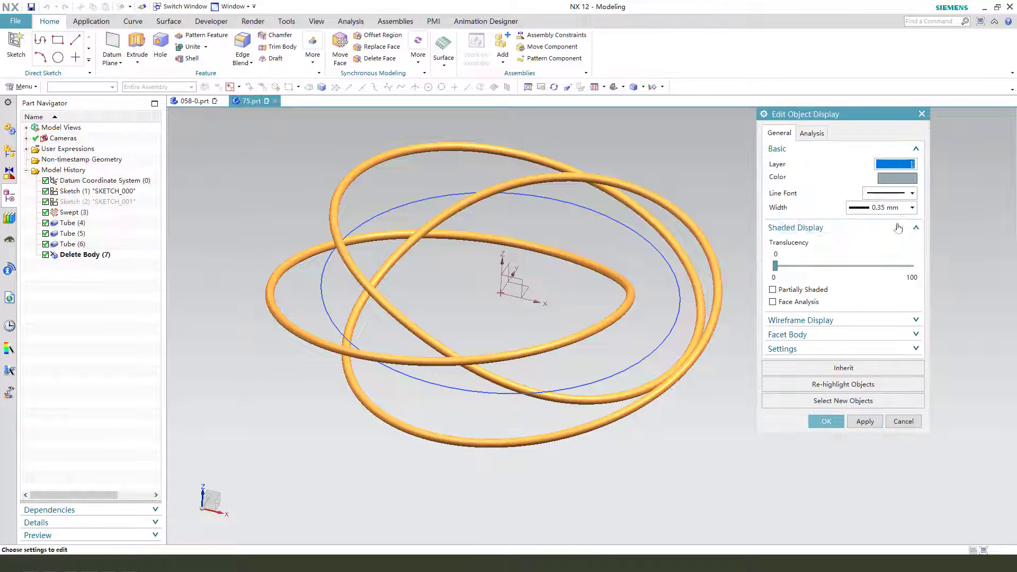
left_click(900, 183)
left_click(802, 146)
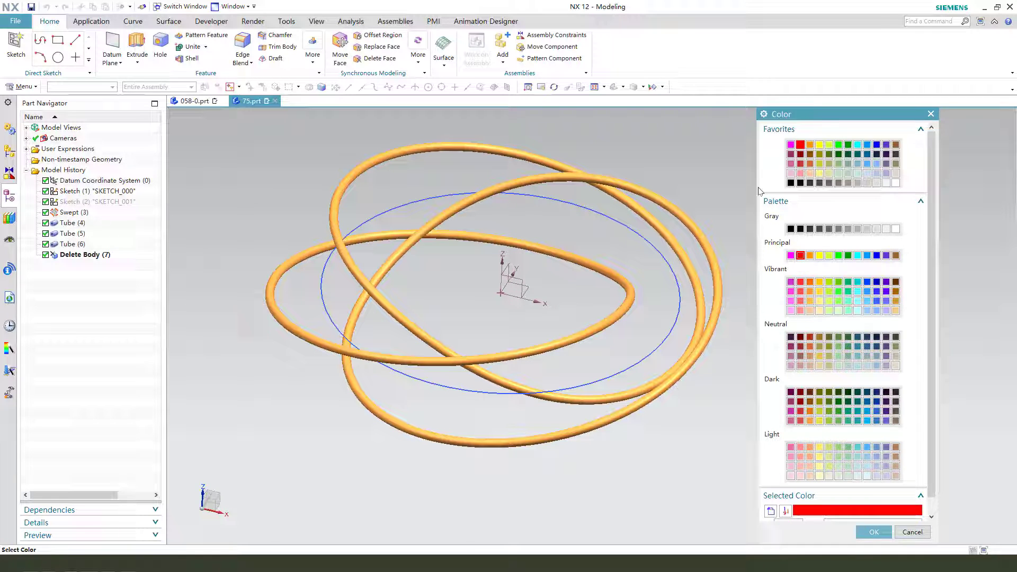
middle_click(567, 241)
Show the hidden triangle section sketch again
mouse_move(466, 286)
middle_mouse_down()
mouse_move(482, 288)
mouse_move(463, 288)
middle_mouse_up()
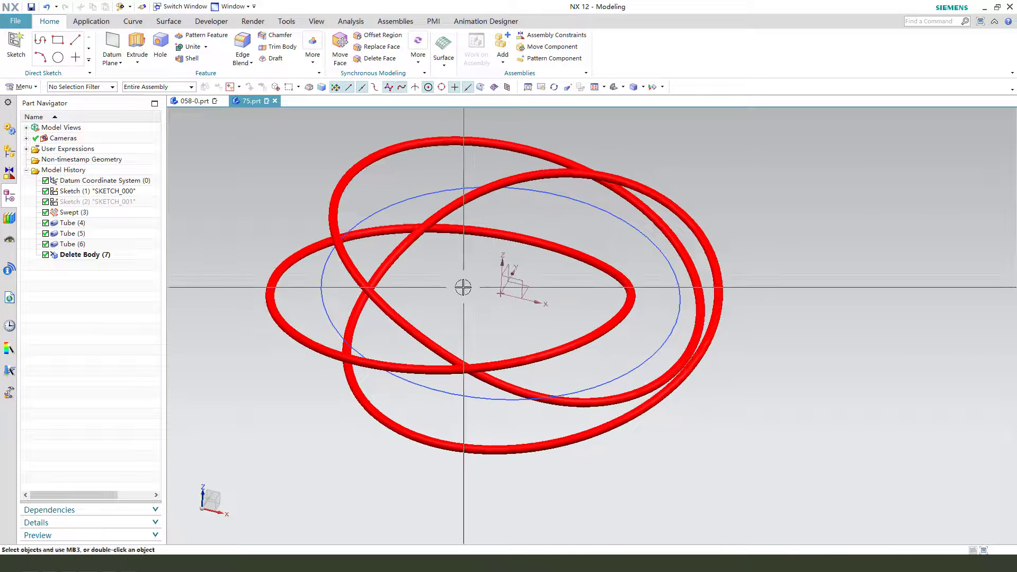
scroll(435, 268, "down", 1)
right_click(84, 202)
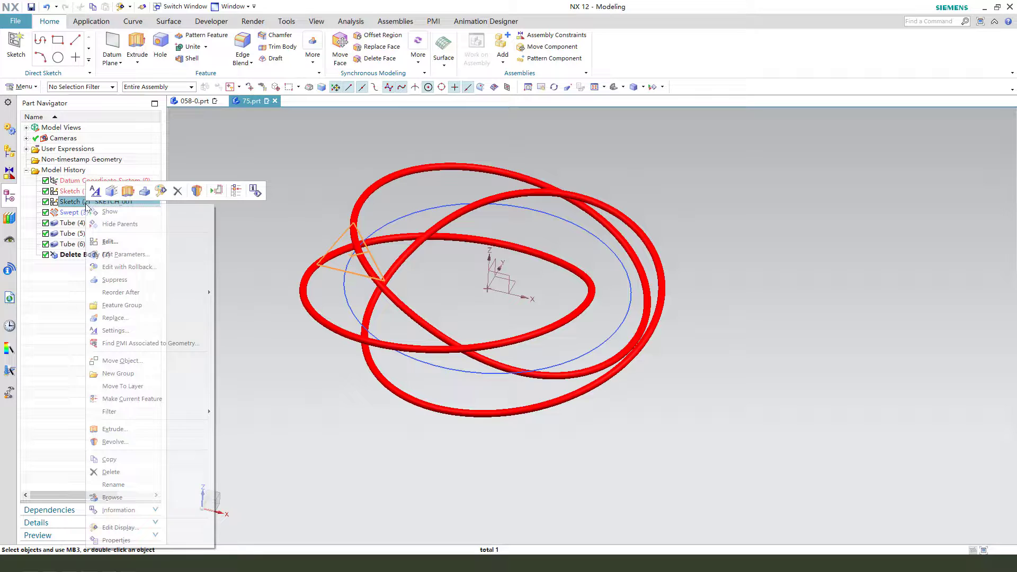
left_click(109, 212)
mouse_move(431, 311)
middle_mouse_down()
mouse_move(370, 291)
mouse_move(318, 233)
middle_mouse_up()
Create three separate solid tubes with 0.8 mm outer and 0 mm inner diameter along the triangle sketch's three sides
left_click(168, 21)
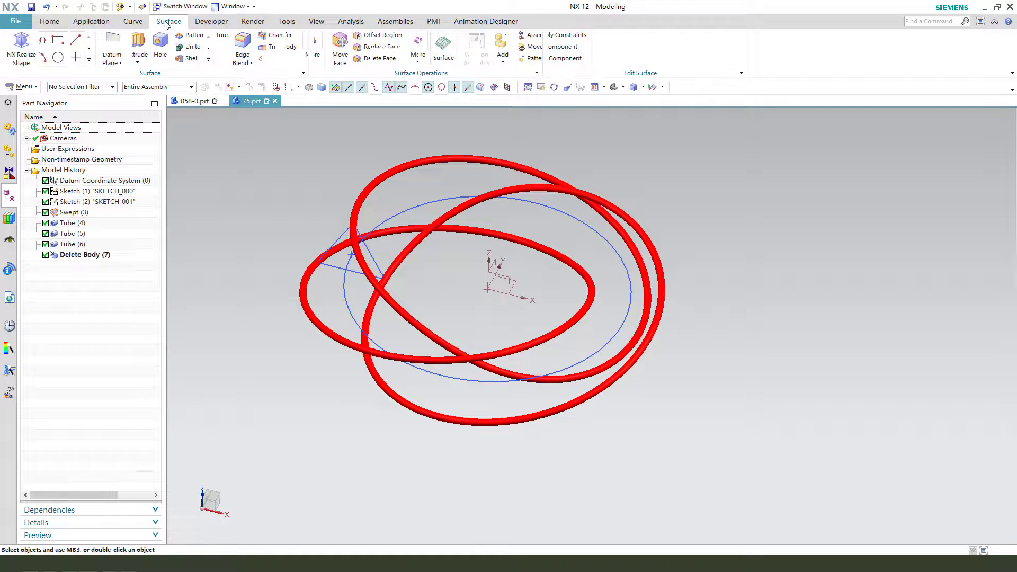
left_click(297, 49)
left_click(398, 98)
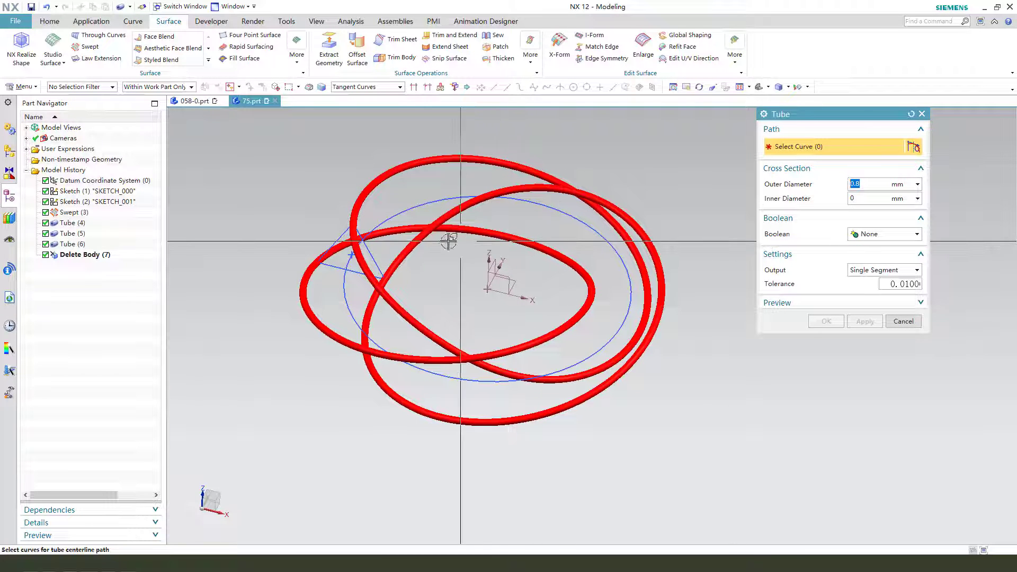
scroll(379, 253, "up", 1)
left_click(371, 254)
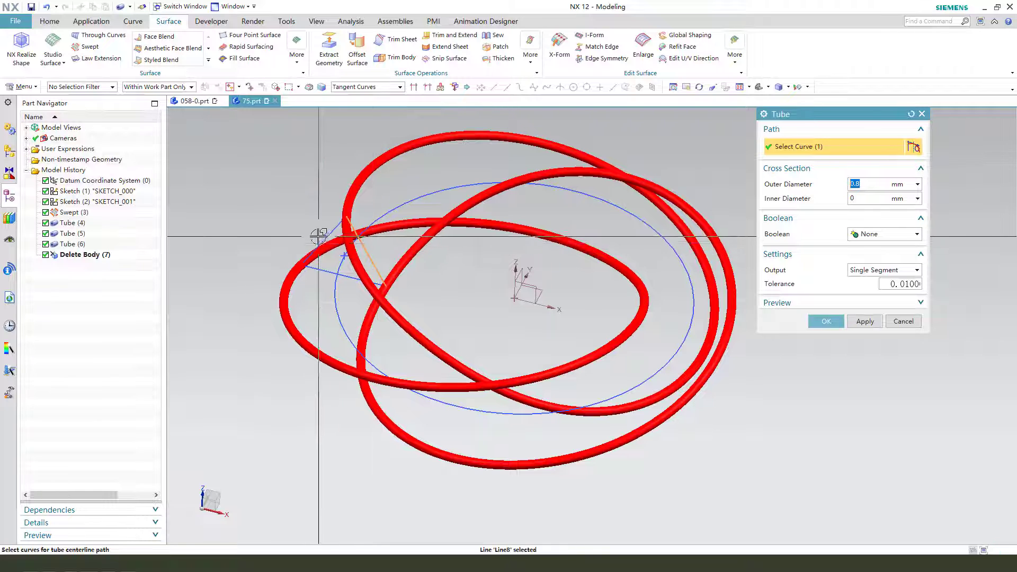
left_click(864, 321)
left_click(331, 233)
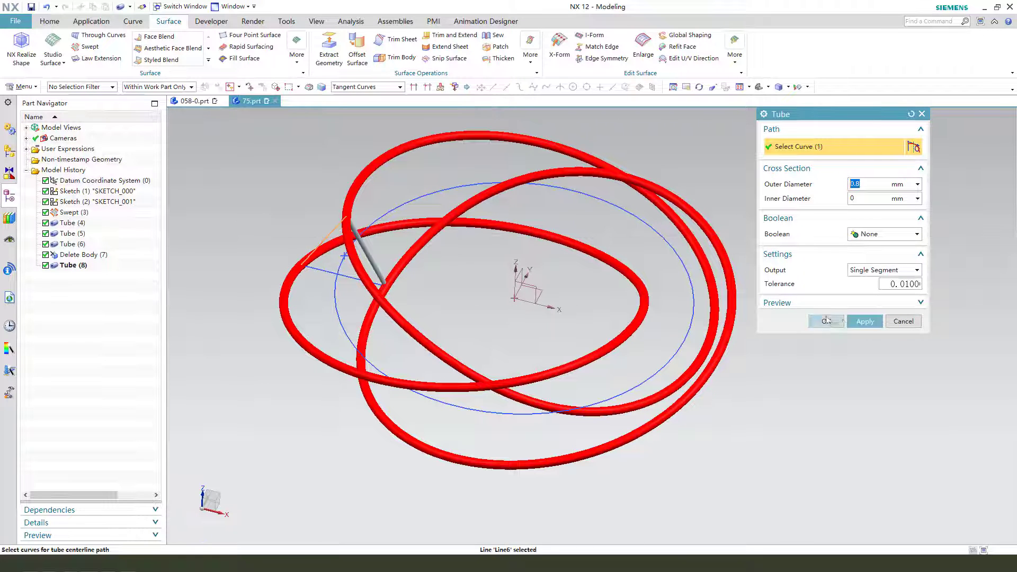
left_click(864, 321)
left_click(326, 271)
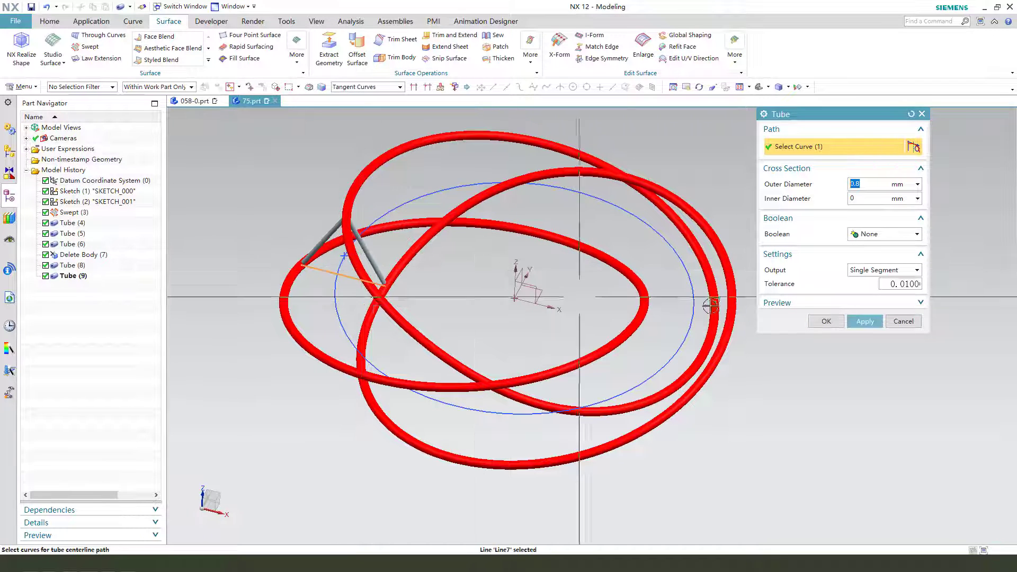
left_click(825, 321)
middle_click_drag(399, 281, 435, 285)
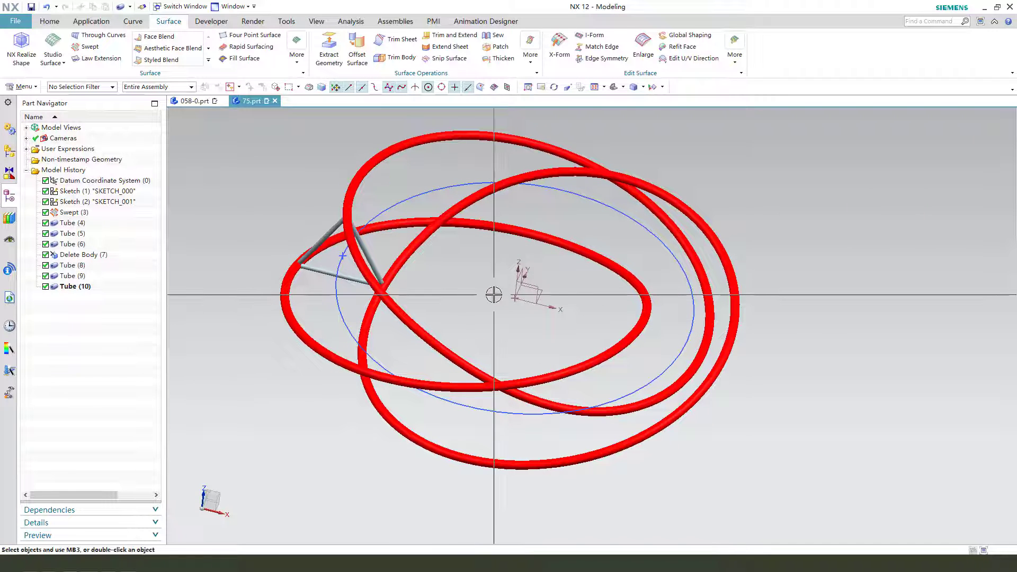
Change the display color of the three thin triangle tubes to yellow, filtering the selection to solid bodies
key("ctrl+j")
scroll(364, 246, "up", 2)
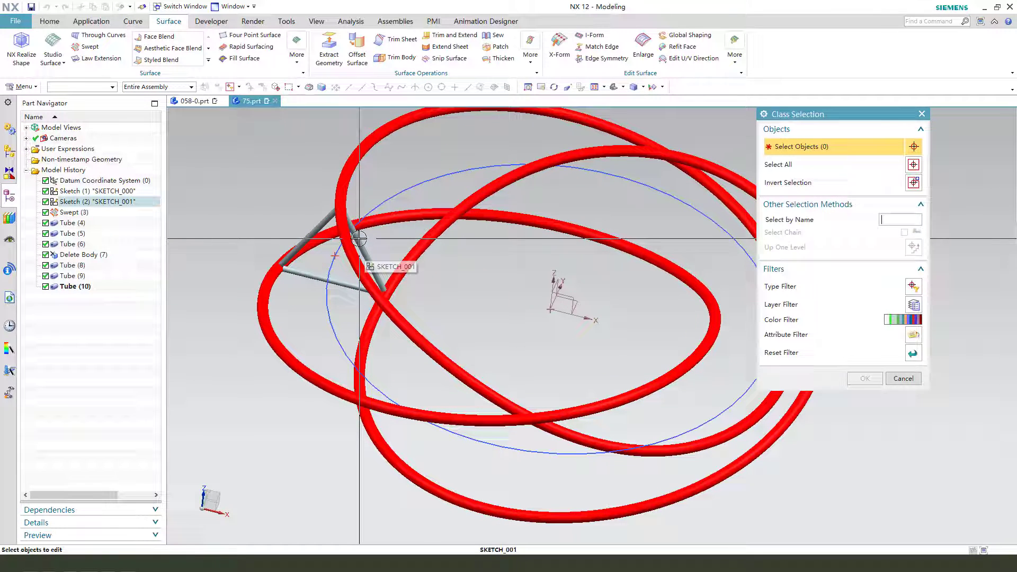
left_click(80, 87)
left_click(69, 174)
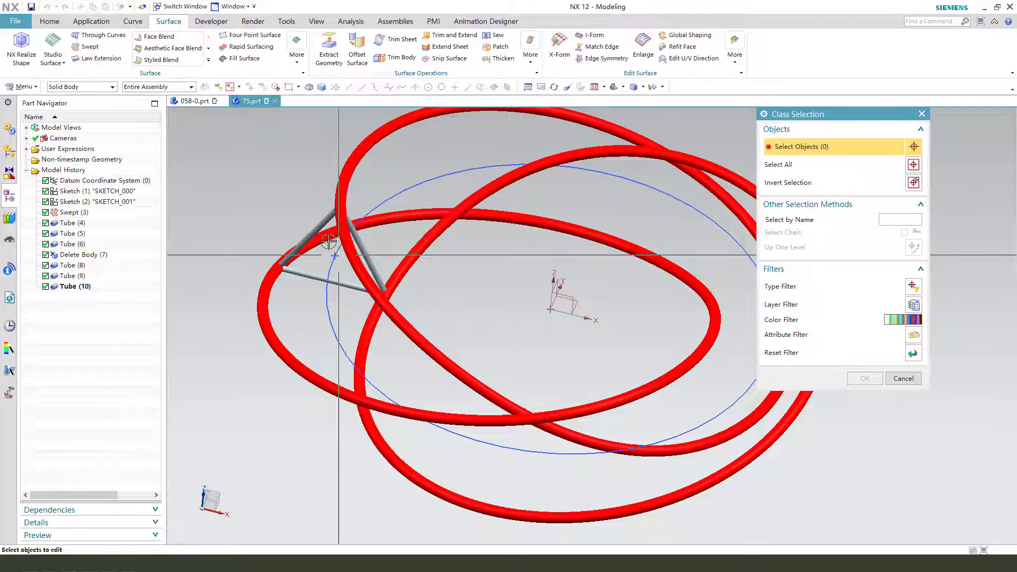
scroll(320, 226, "up", 3)
left_click(296, 246)
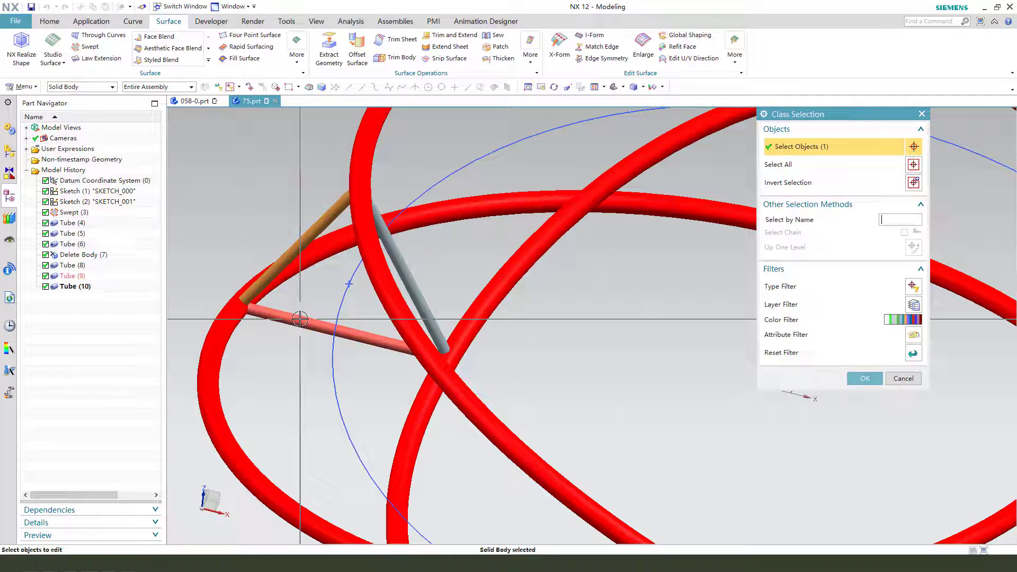
left_click(329, 328)
left_click(412, 314)
scroll(412, 314, "down", 2)
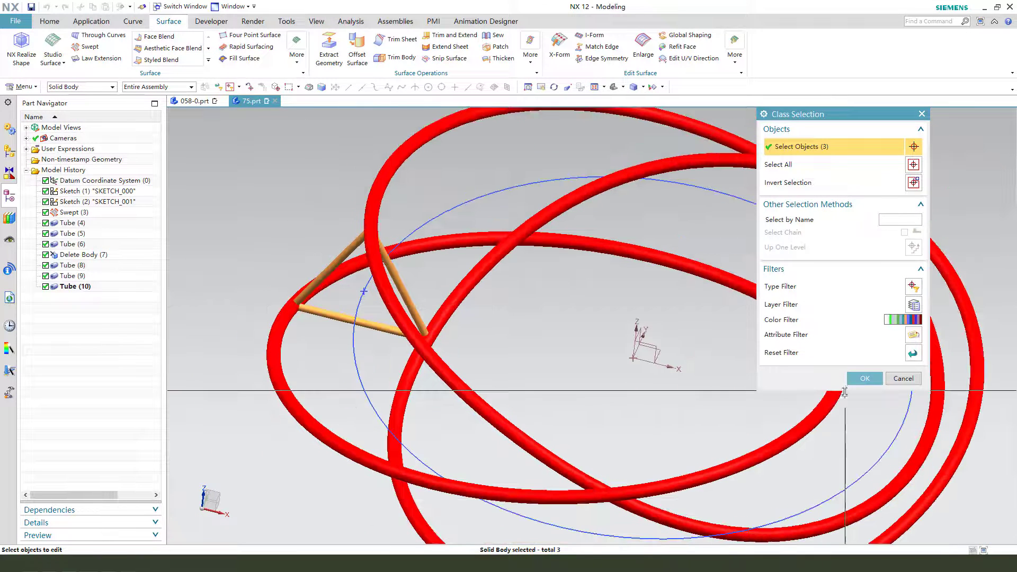
left_click(865, 378)
left_click(896, 179)
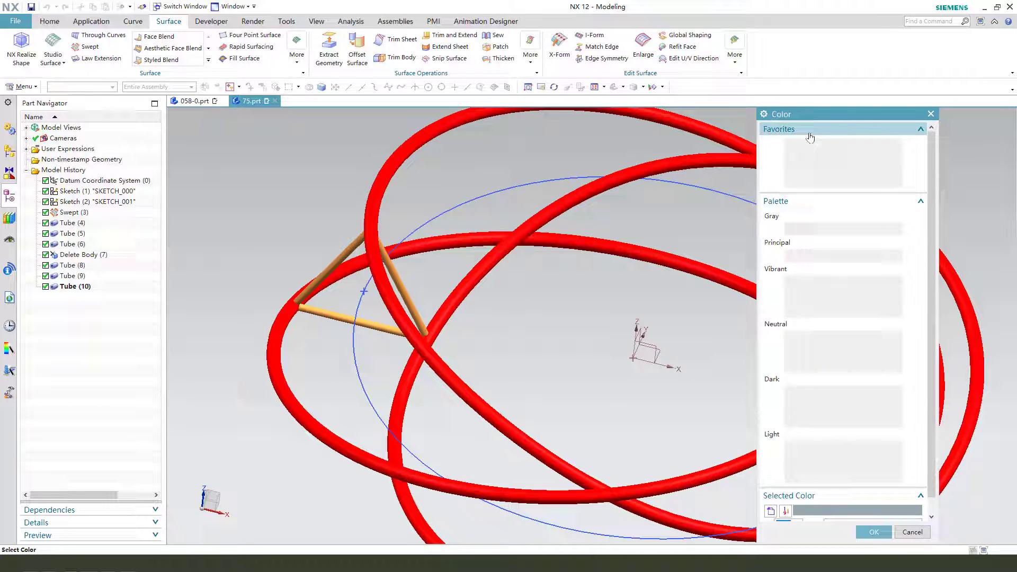
left_click(819, 146)
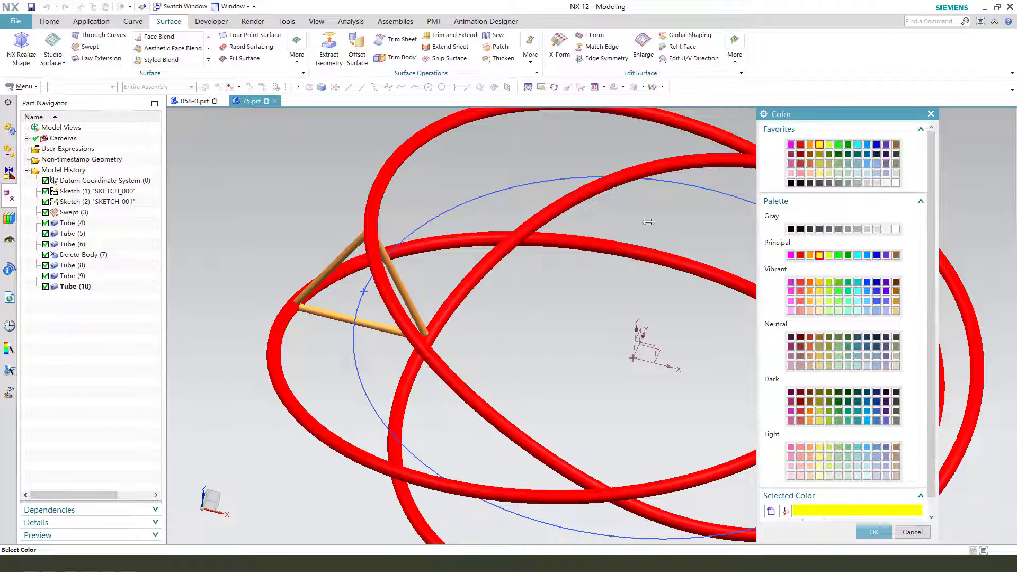
middle_click(530, 231)
middle_click(423, 206)
scroll(401, 198, "down", 3)
mouse_move(541, 240)
middle_mouse_down()
mouse_move(530, 228)
mouse_move(564, 244)
mouse_move(539, 231)
mouse_move(533, 241)
middle_mouse_up()
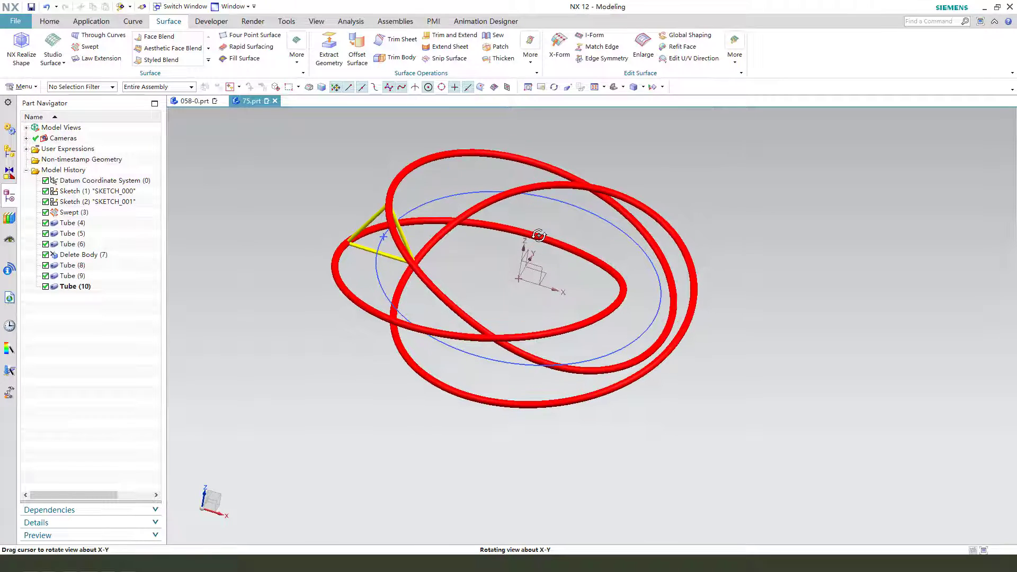
Start a Pattern Geometry and choose the three yellow triangle tubes as the solid bodies to pattern
left_click(50, 21)
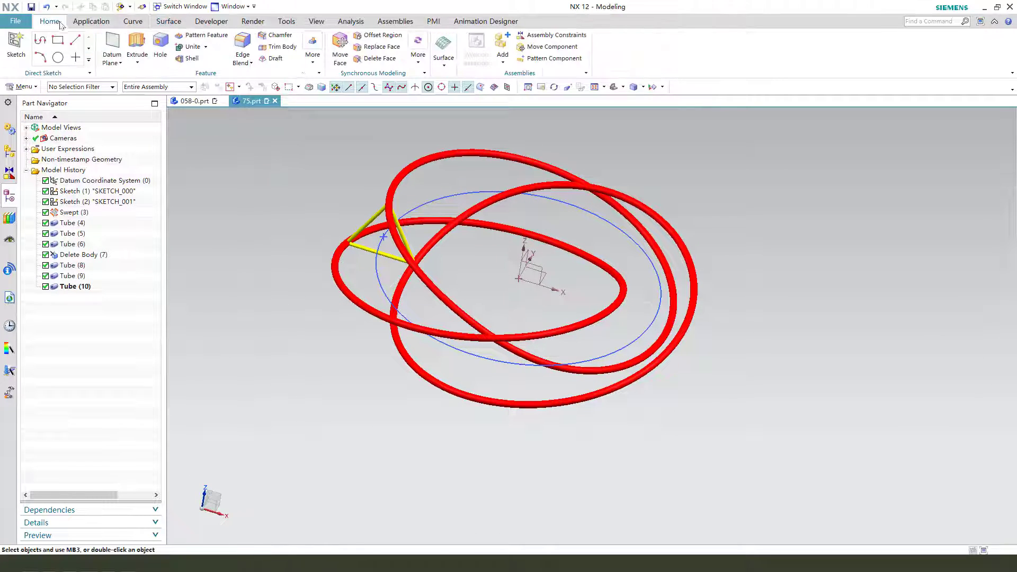
left_click(312, 58)
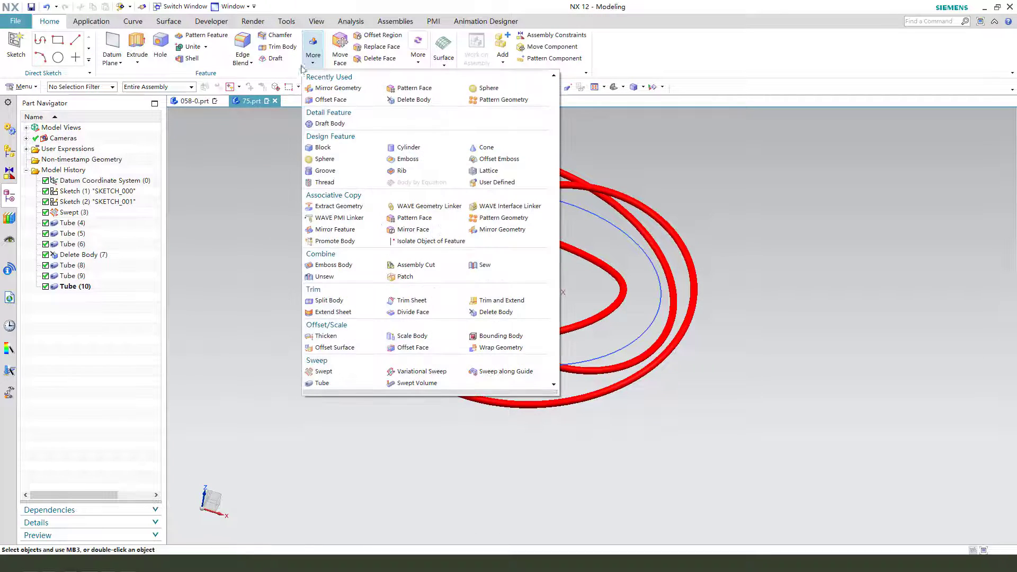
left_click(504, 99)
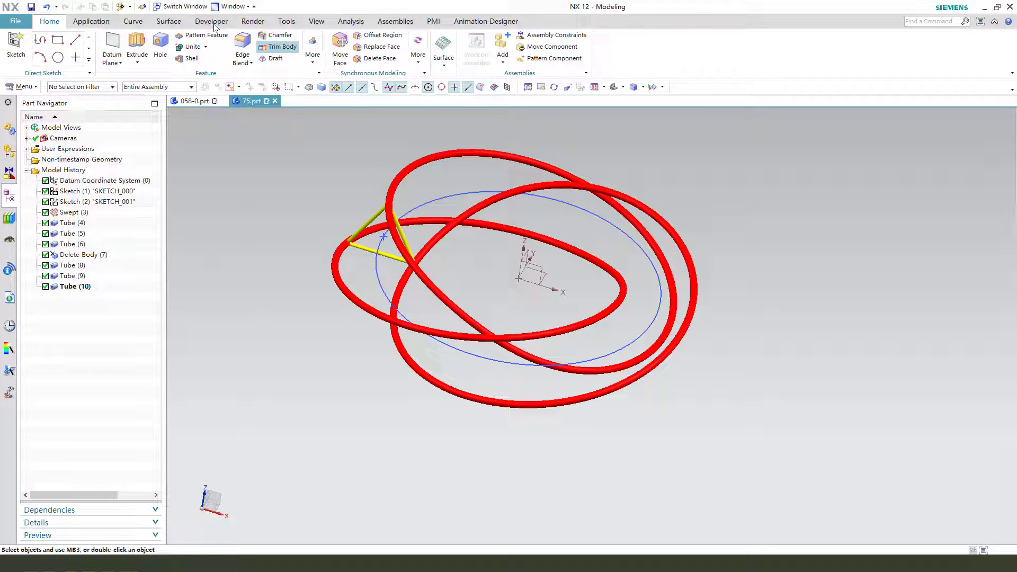
left_click(312, 58)
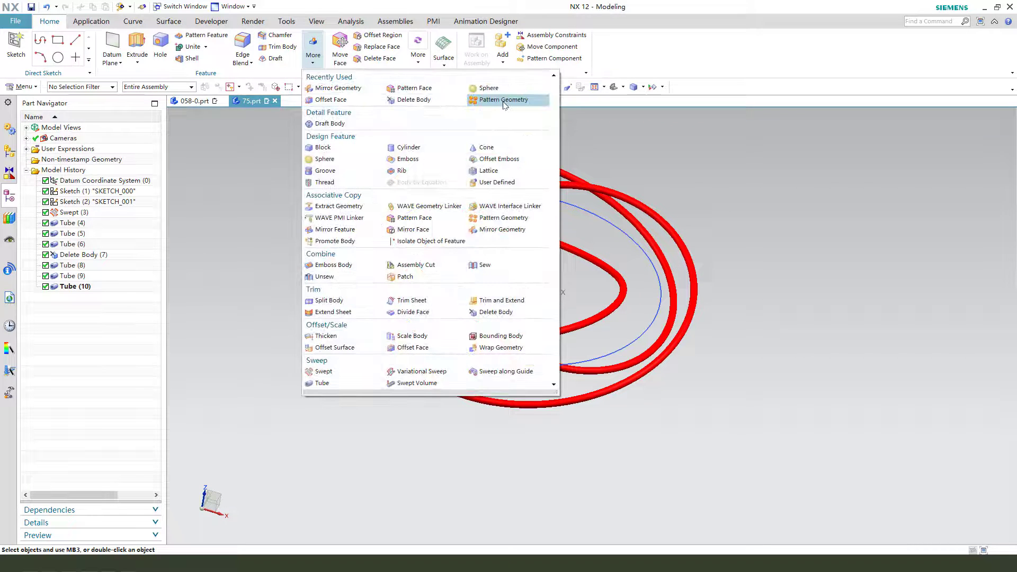
left_click(595, 100)
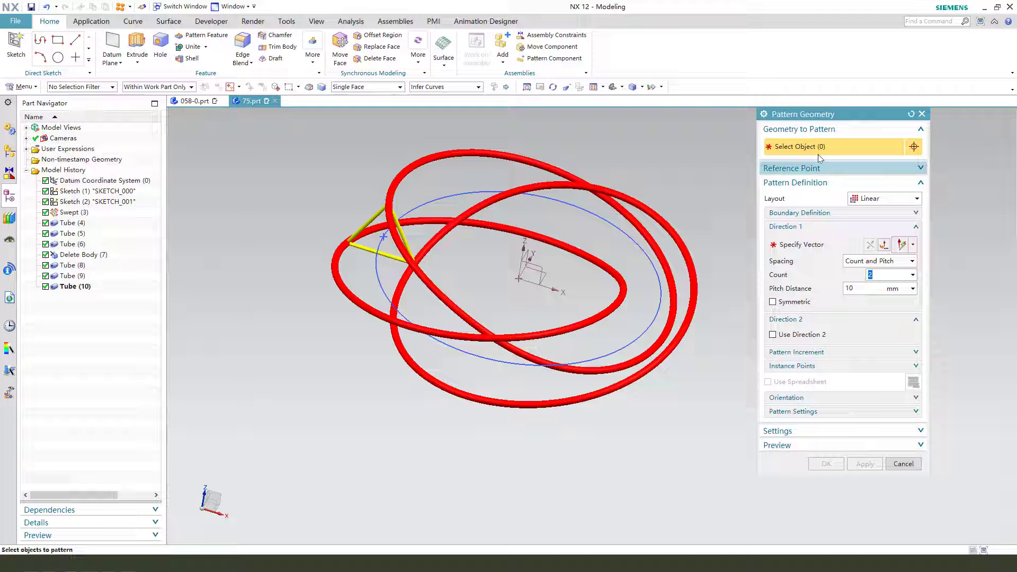
scroll(400, 217, "up", 3)
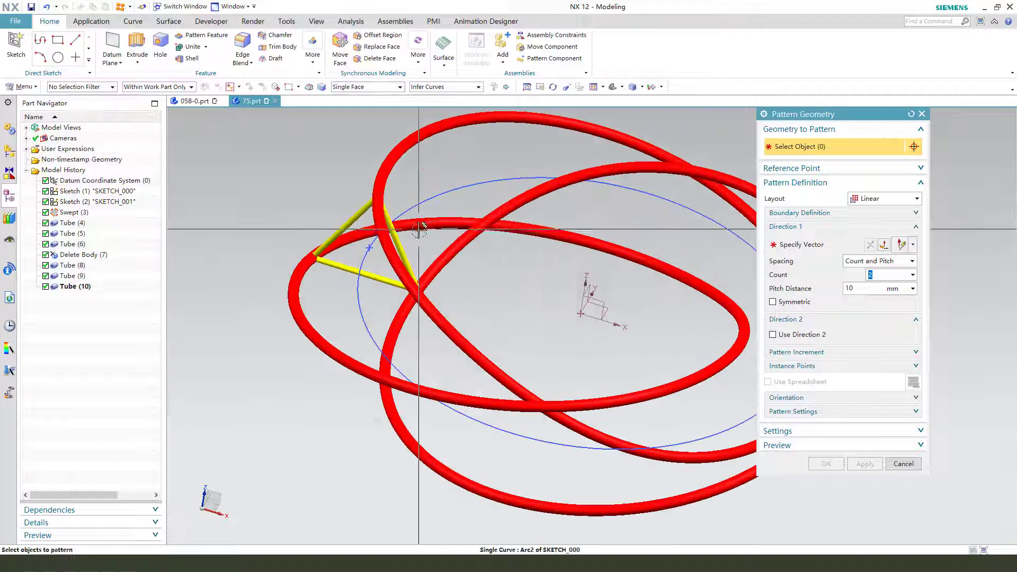
mouse_move(336, 210)
left_mouse_down()
mouse_move(341, 230)
mouse_move(330, 237)
left_mouse_up()
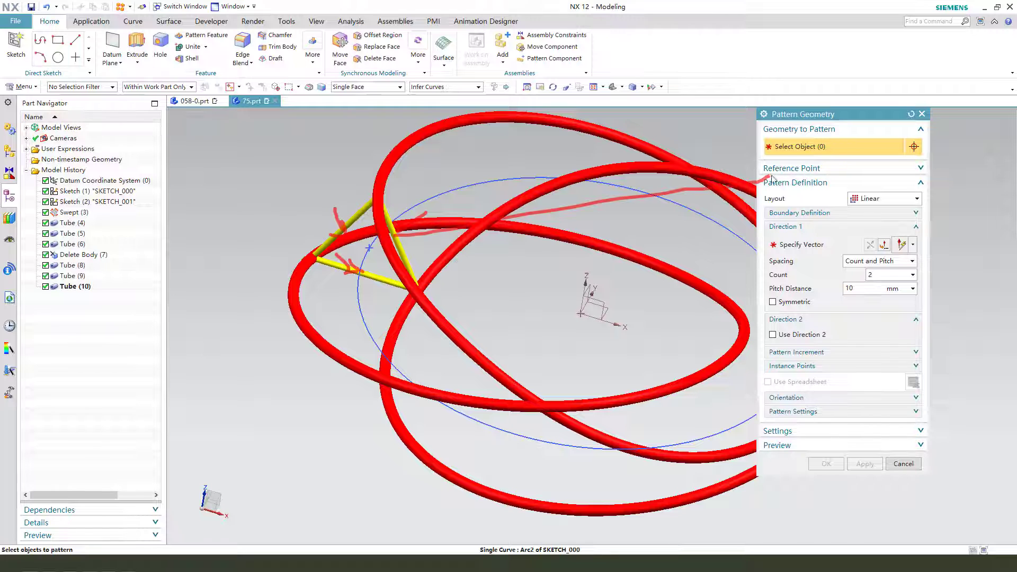
left_click(83, 86)
left_click(78, 174)
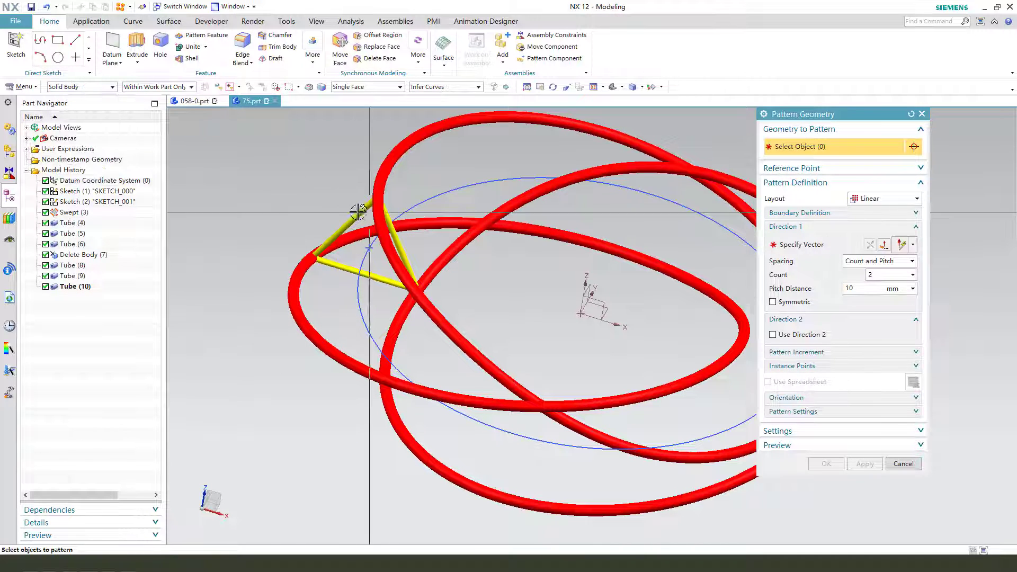
left_click(344, 225)
left_click(344, 265)
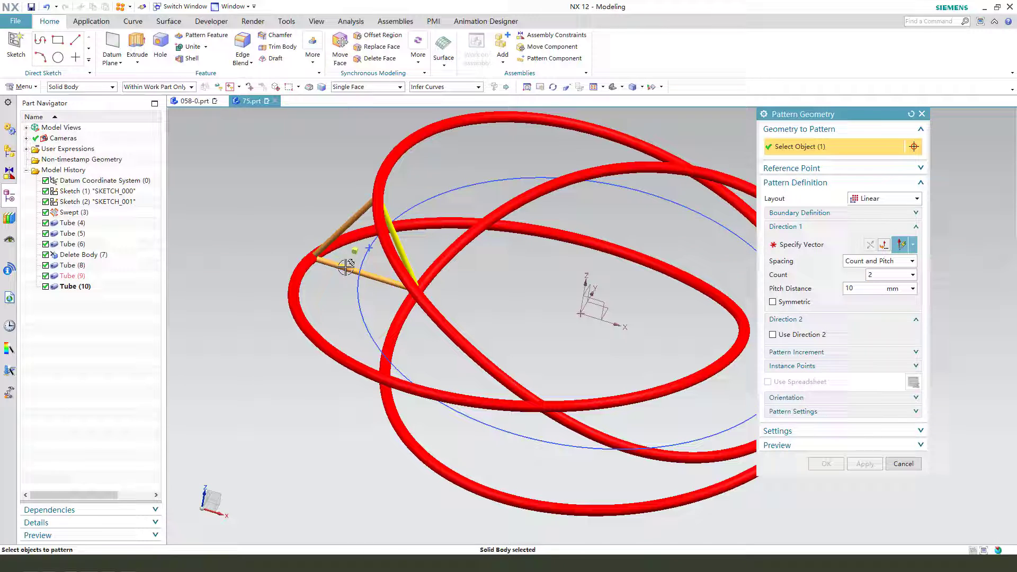
left_click(398, 235)
left_click_drag(370, 177, 402, 204)
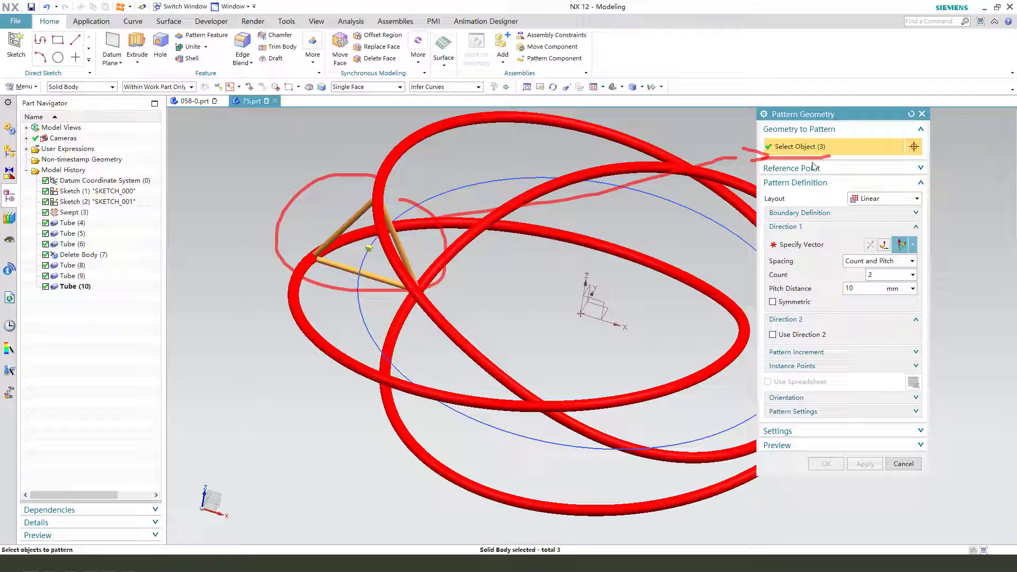
Set the pattern layout to Along with the Offset path method and pick the sketched circle as its path
left_click(895, 199)
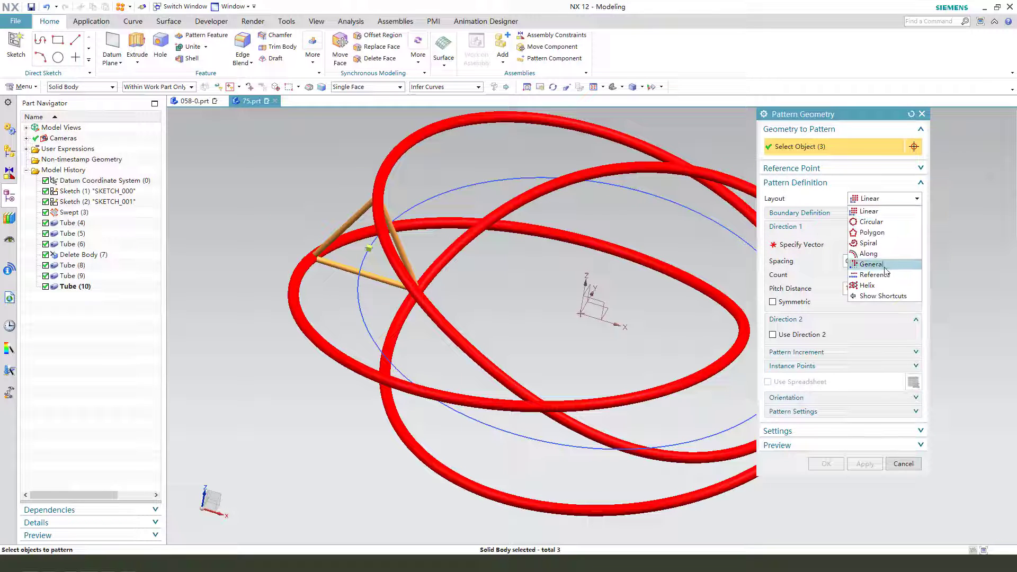
left_click(871, 254)
left_click(875, 295)
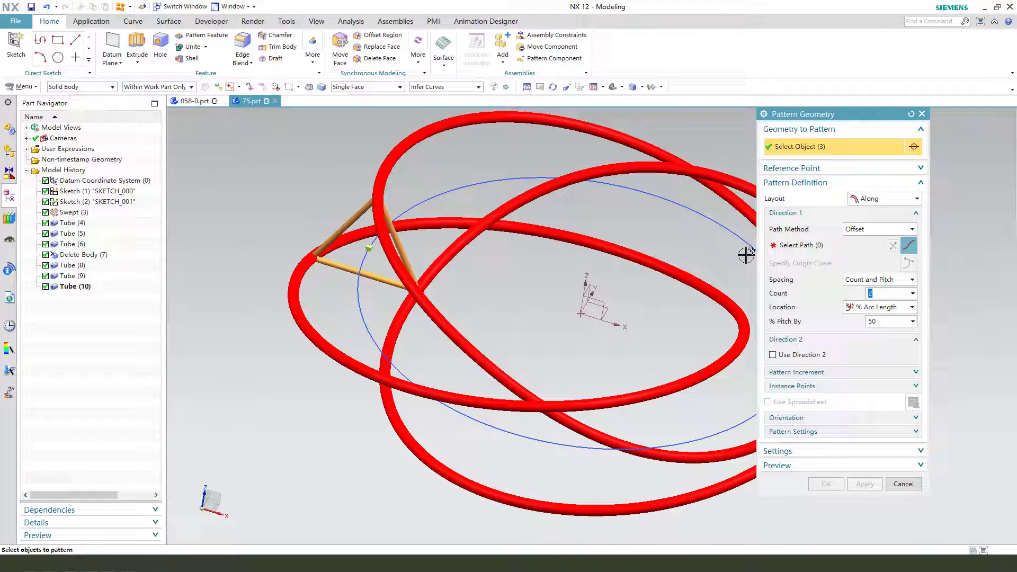
scroll(442, 184, "down", 2)
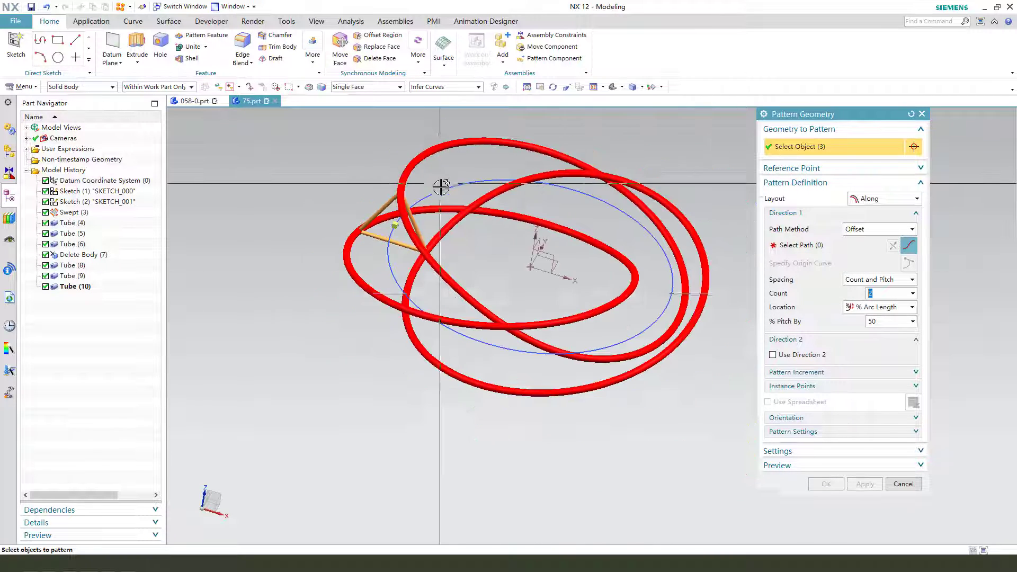
left_click(793, 245)
scroll(667, 259, "up", 2)
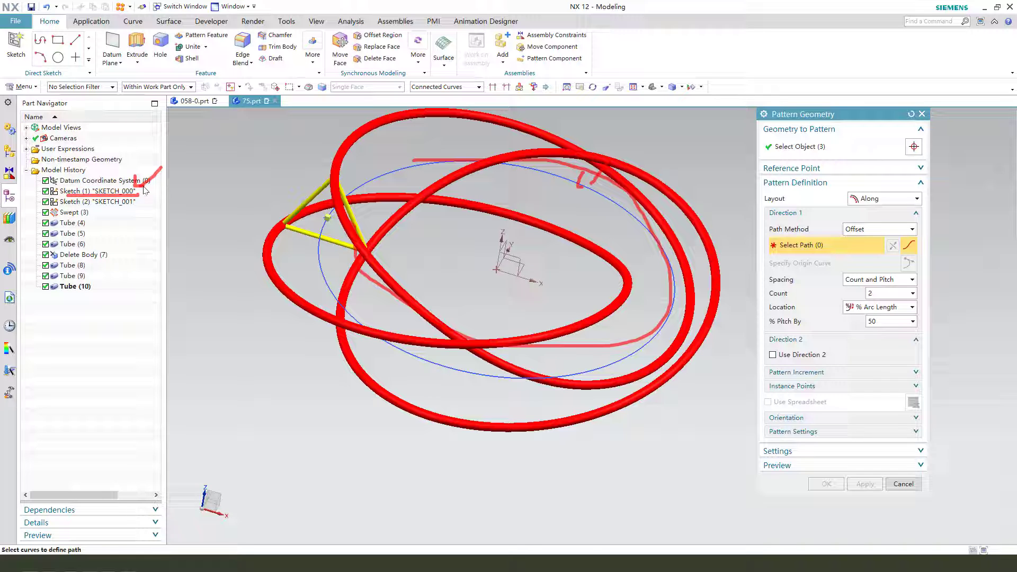
left_click(631, 214)
middle_click_drag(608, 193, 463, 281)
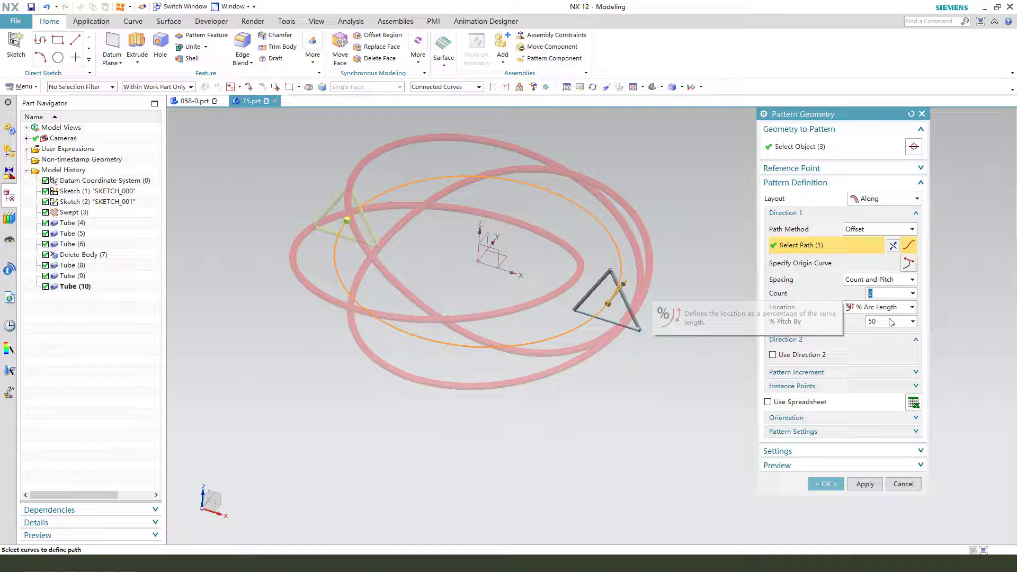
Keep the pattern location as % Arc Length, set the % pitch to 100 and the instance count to 40
left_click(889, 307)
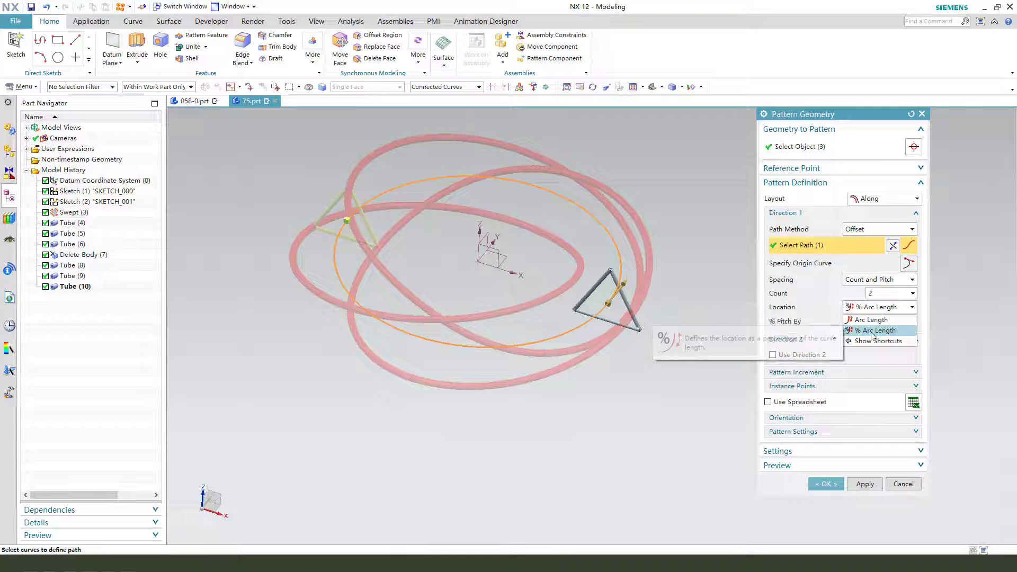
left_click(881, 320)
left_click(880, 321)
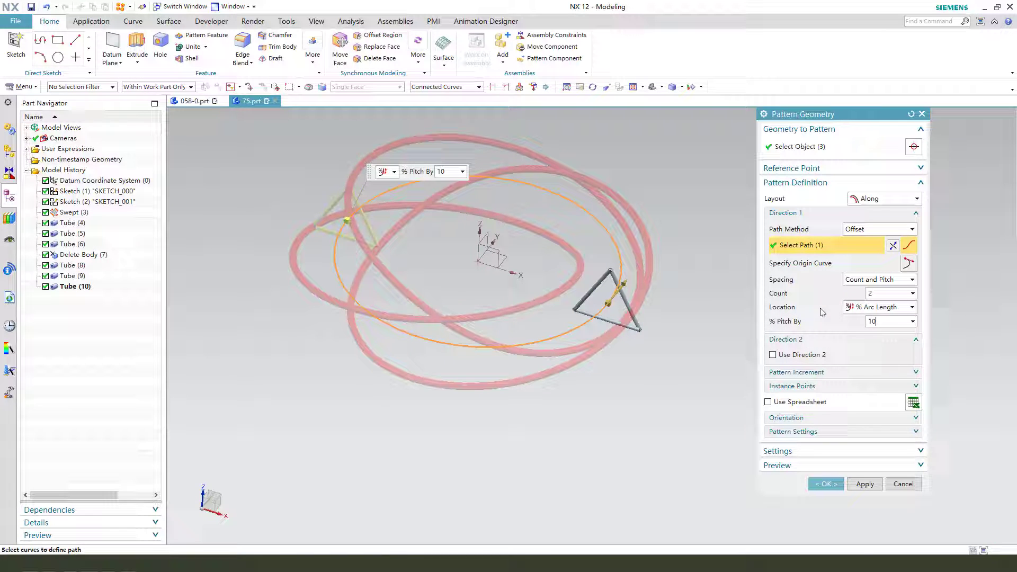
key("Return")
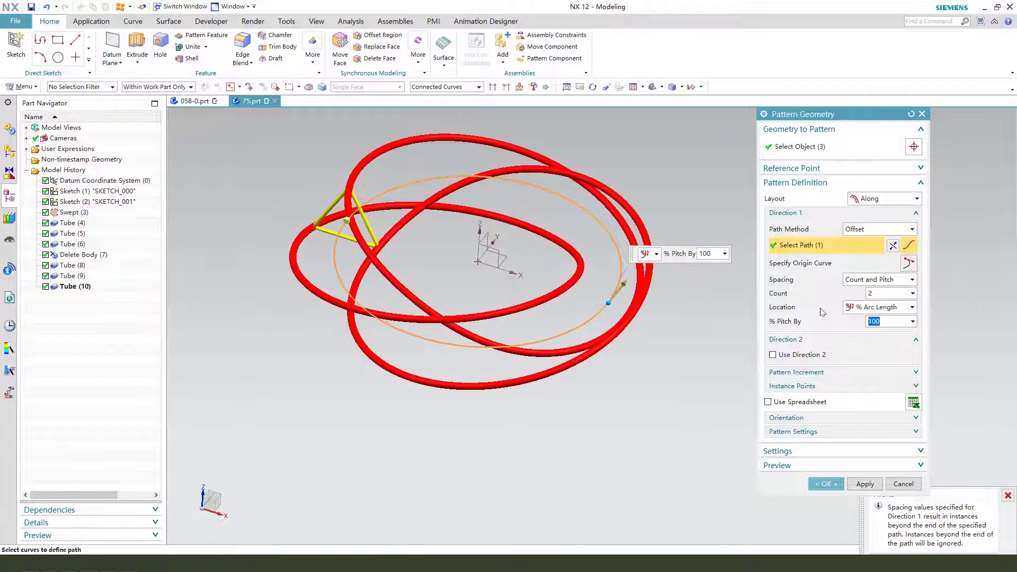
left_click(883, 293)
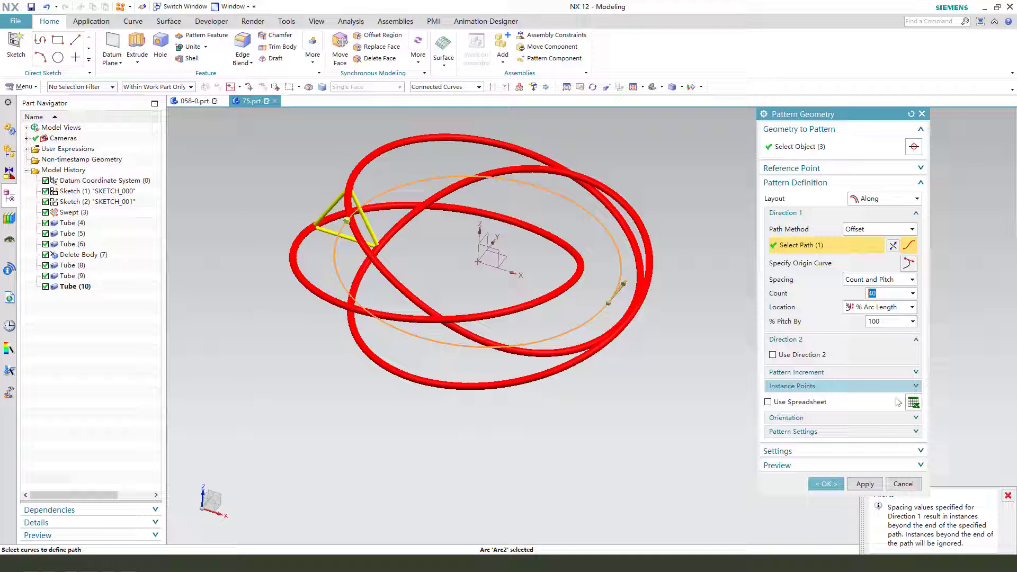
Change the pattern spacing to Count and Span so the triangles are distributed along the whole circular path
left_click(825, 374)
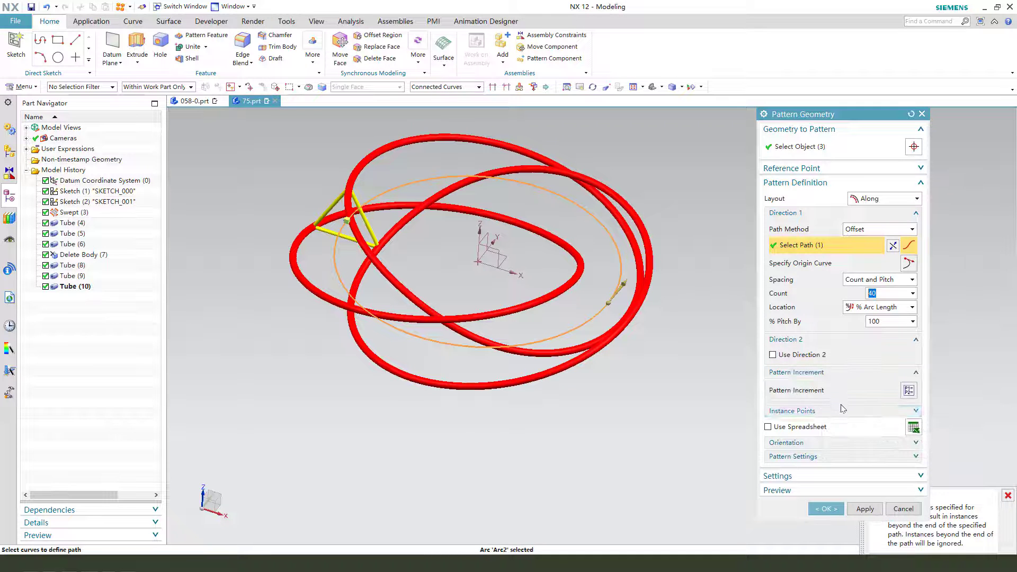
left_click(843, 374)
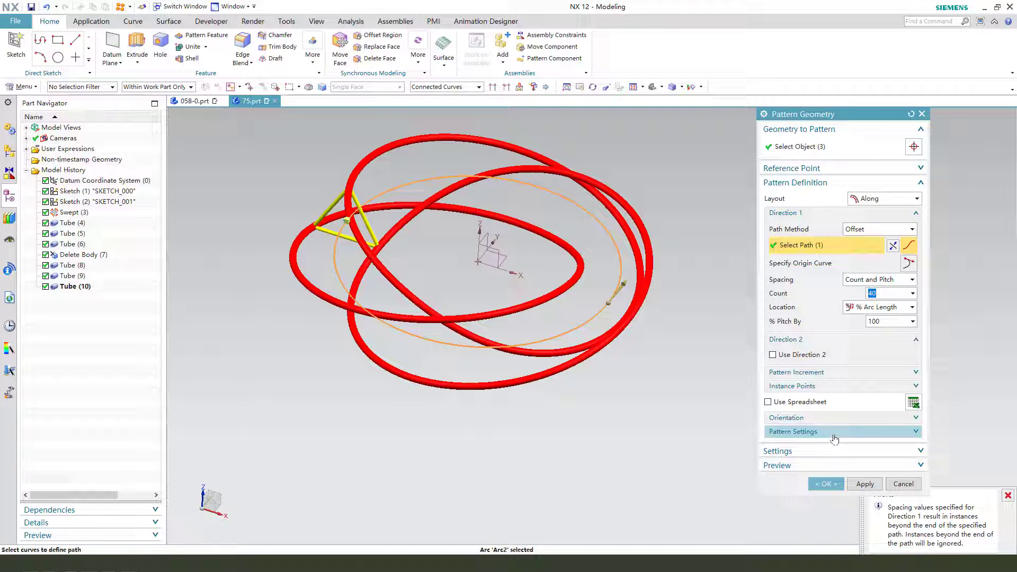
left_click(839, 434)
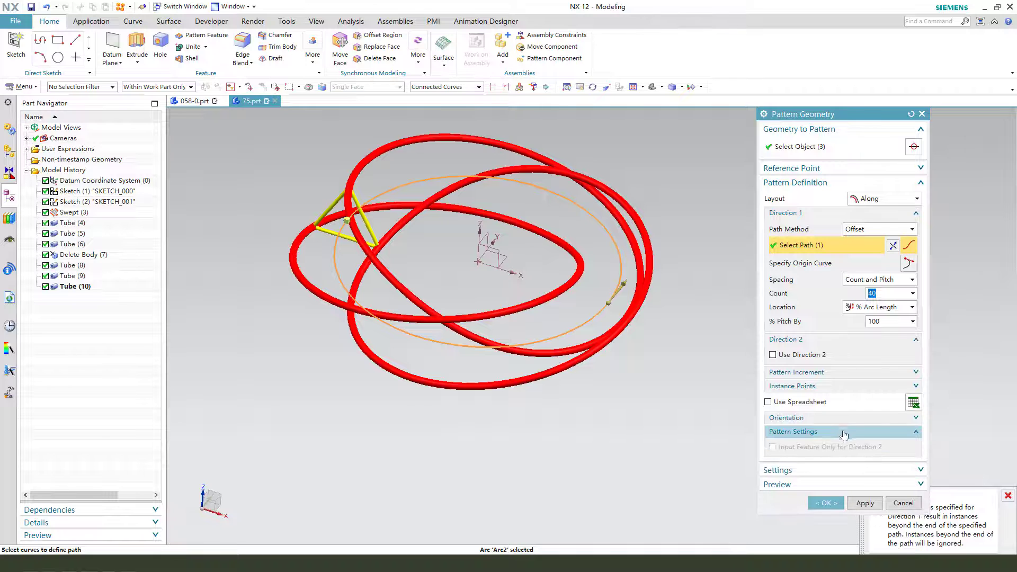
left_click(834, 471)
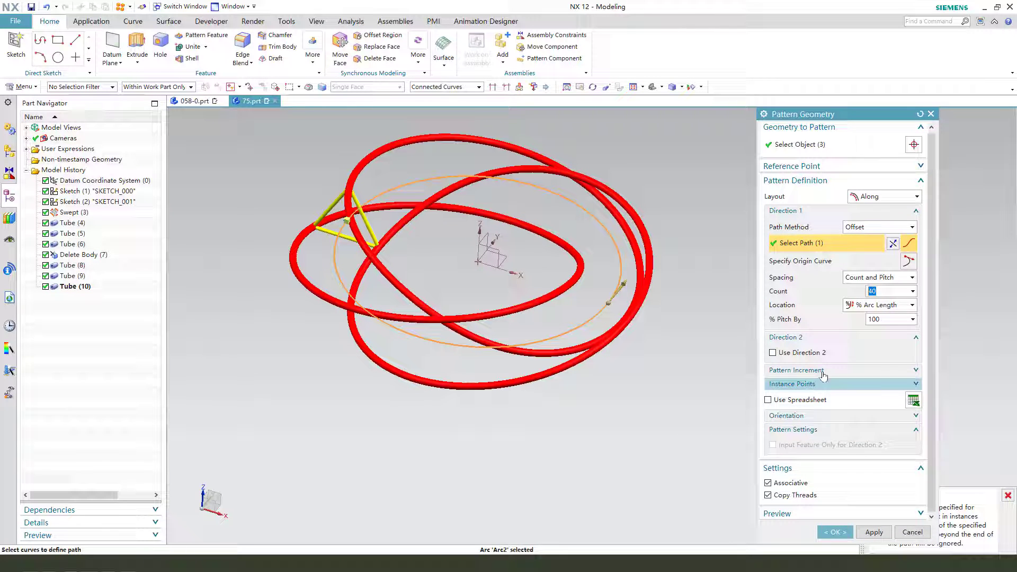
left_click(890, 279)
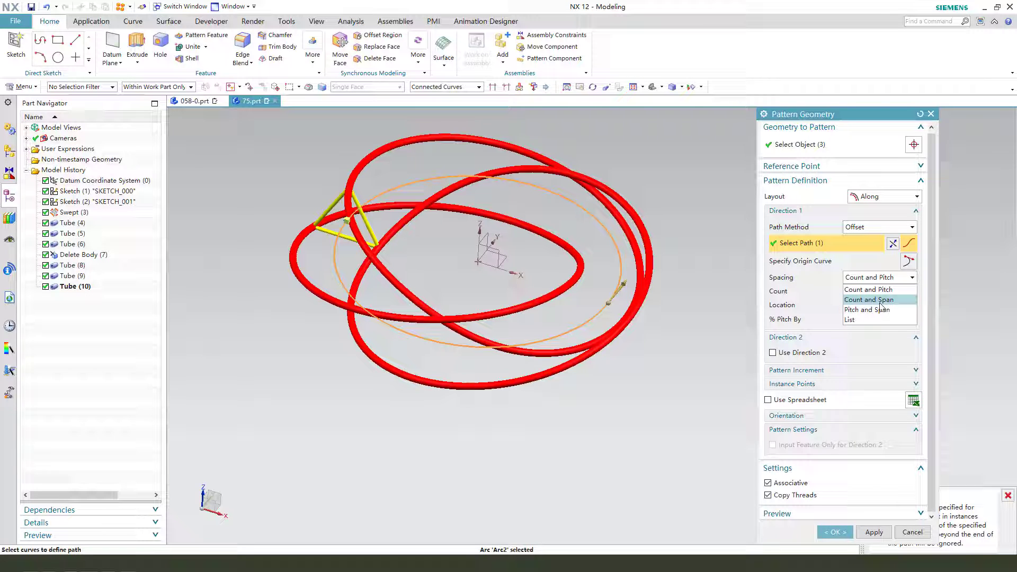
left_click(879, 299)
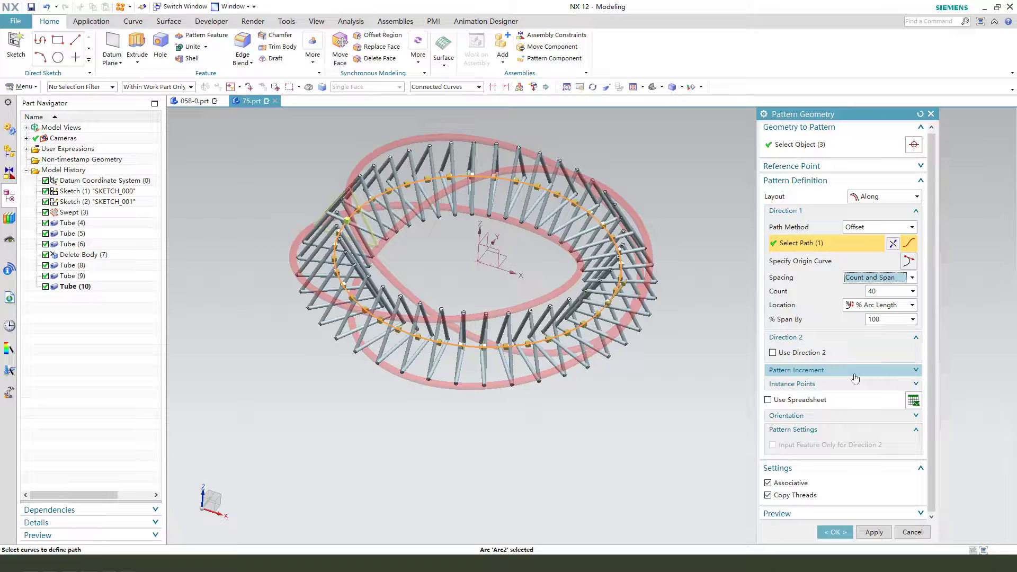
Set the pattern's rotation angle to -360/40 degrees with Normal to Path orientation, preview the result and finish the pattern
left_click(825, 416)
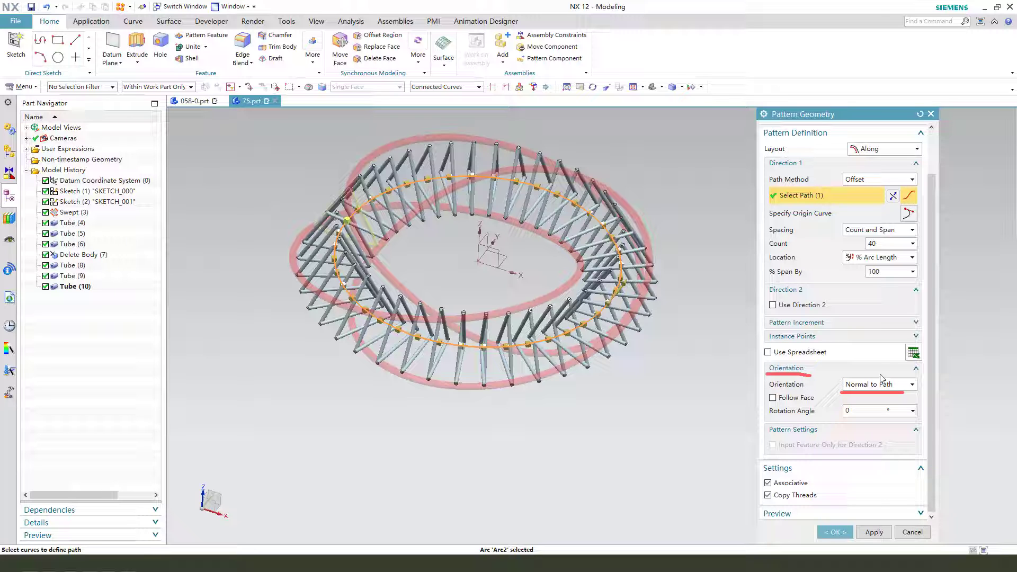
mouse_move(651, 357)
middle_mouse_down()
mouse_move(652, 322)
mouse_move(652, 341)
middle_mouse_up()
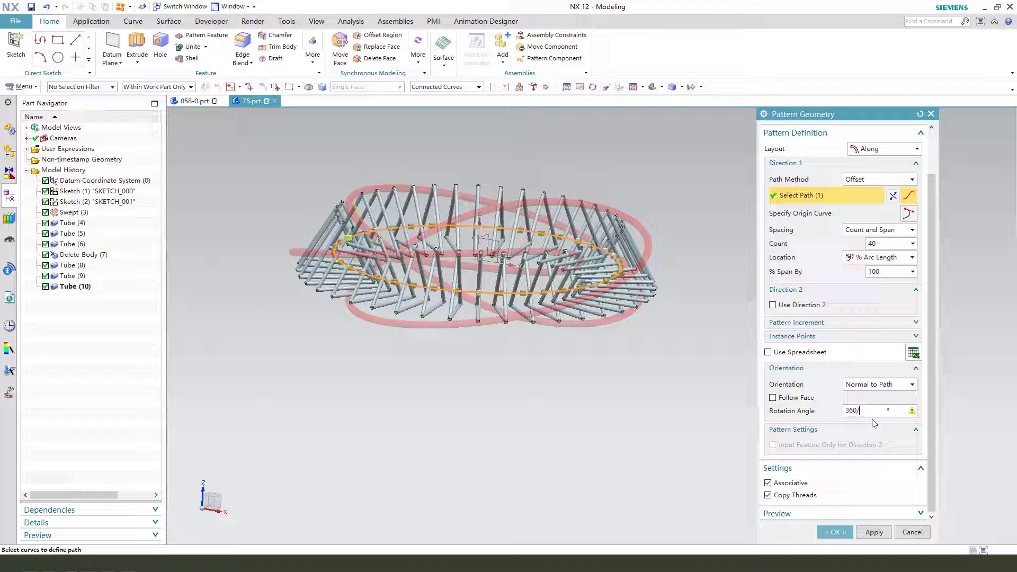
key("Return")
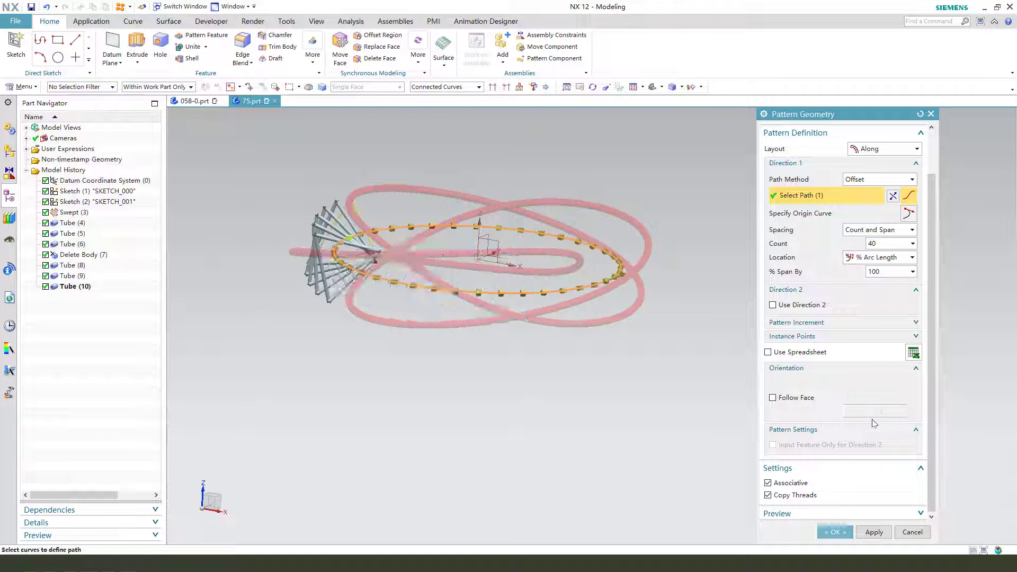
middle_click_drag(602, 335, 604, 363)
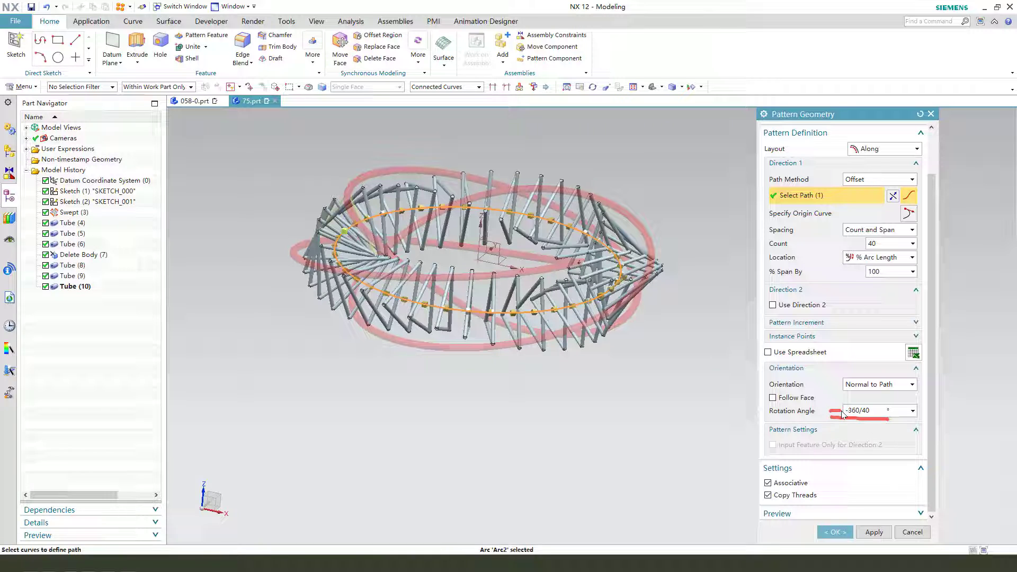
key("Escape")
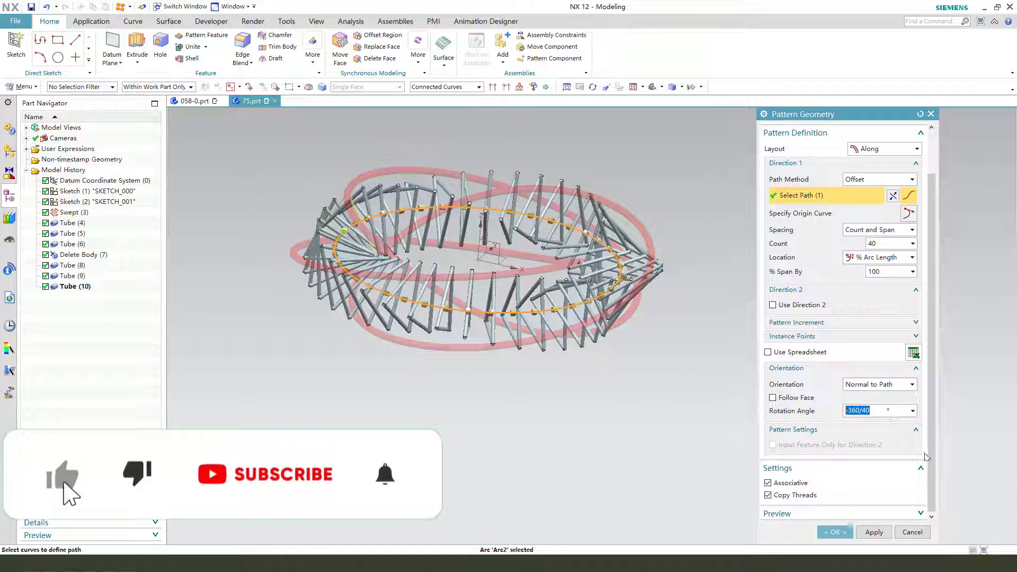
left_click(903, 514)
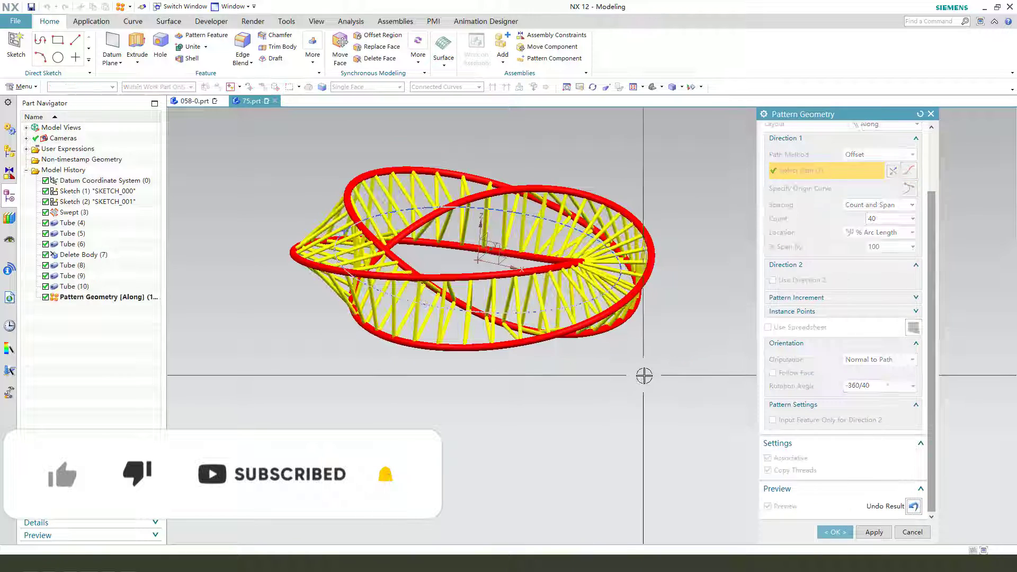
left_click(835, 532)
Hide the circle sketch and the datum coordinate system, leaving the tubes on display, and view the finished ring
scroll(535, 223, "up", 4)
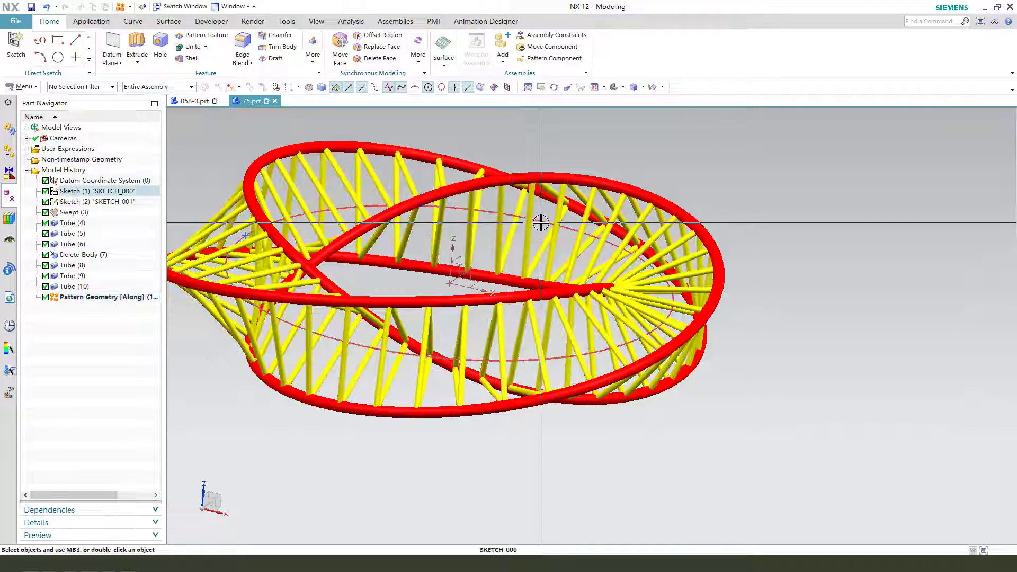
left_click(540, 222)
left_click(451, 263)
key("ctrl+b")
scroll(602, 231, "down", 2)
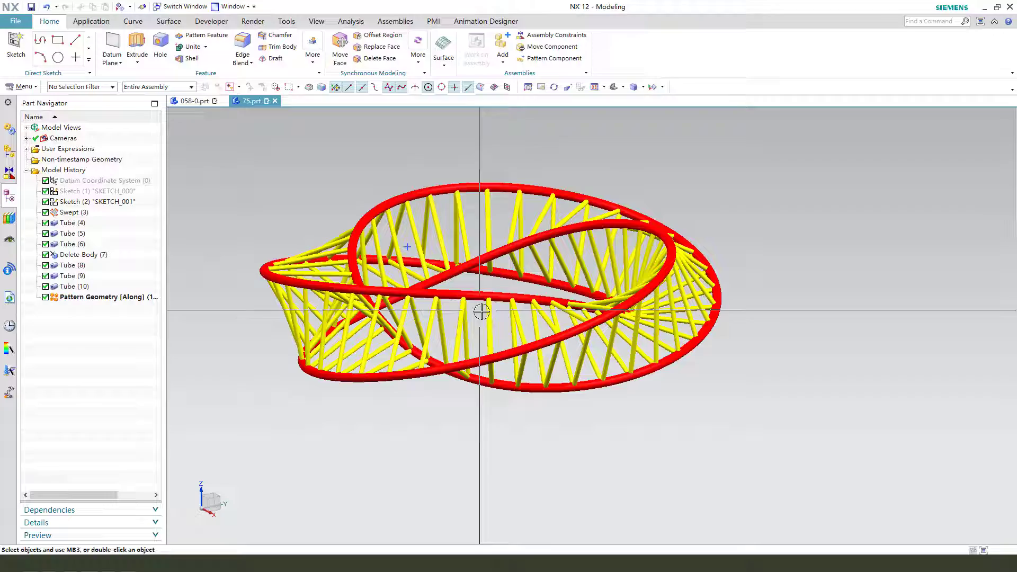
scroll(531, 339, "down", 3)
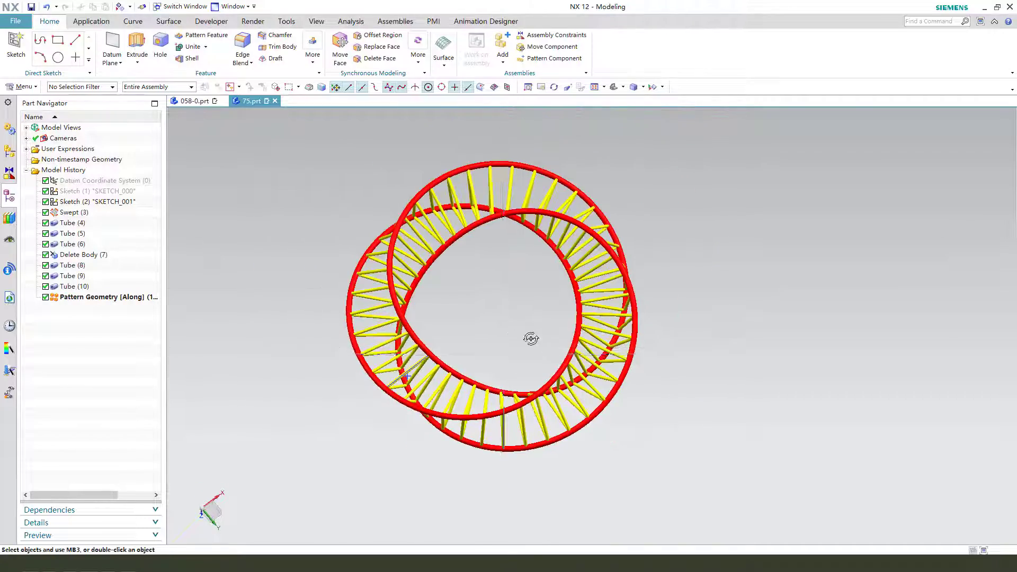